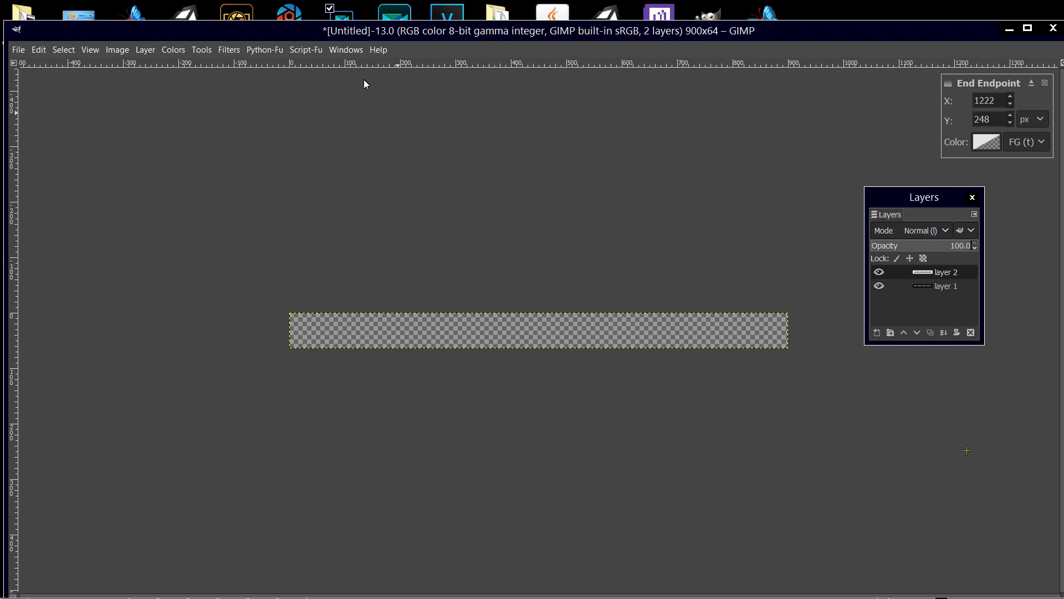
Step: Launch Glossy Orb from Script-Fu's Create New list, with radius 300 and blue background
left_click(18, 49)
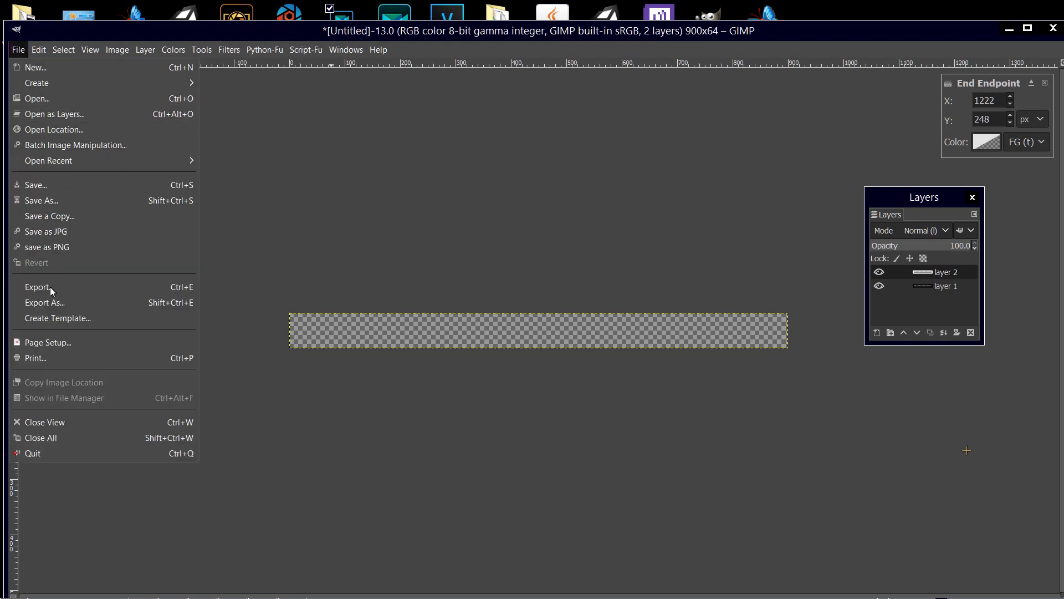
left_click(338, 36)
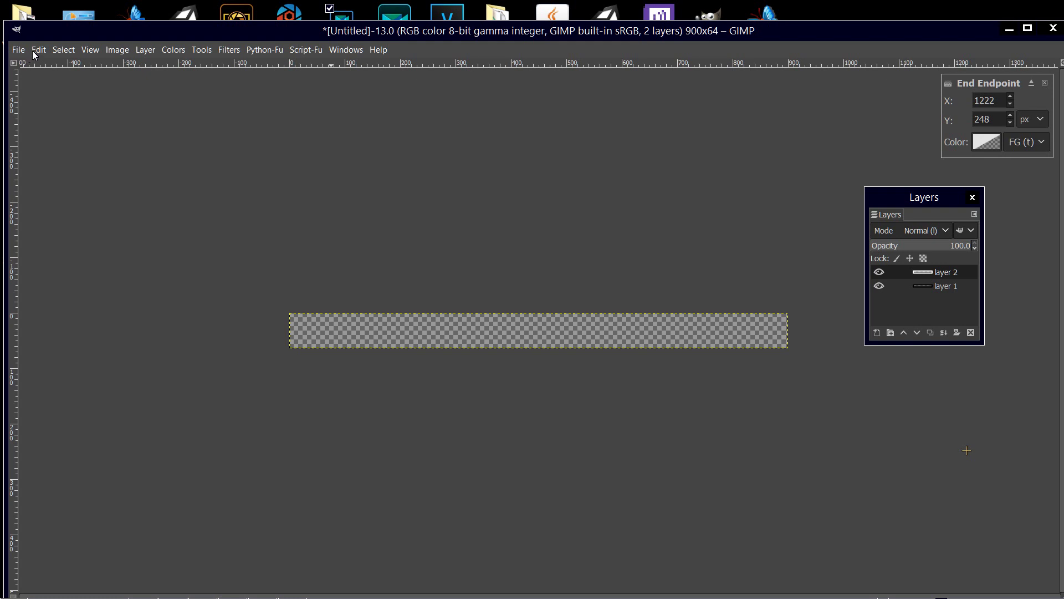
left_click(310, 51)
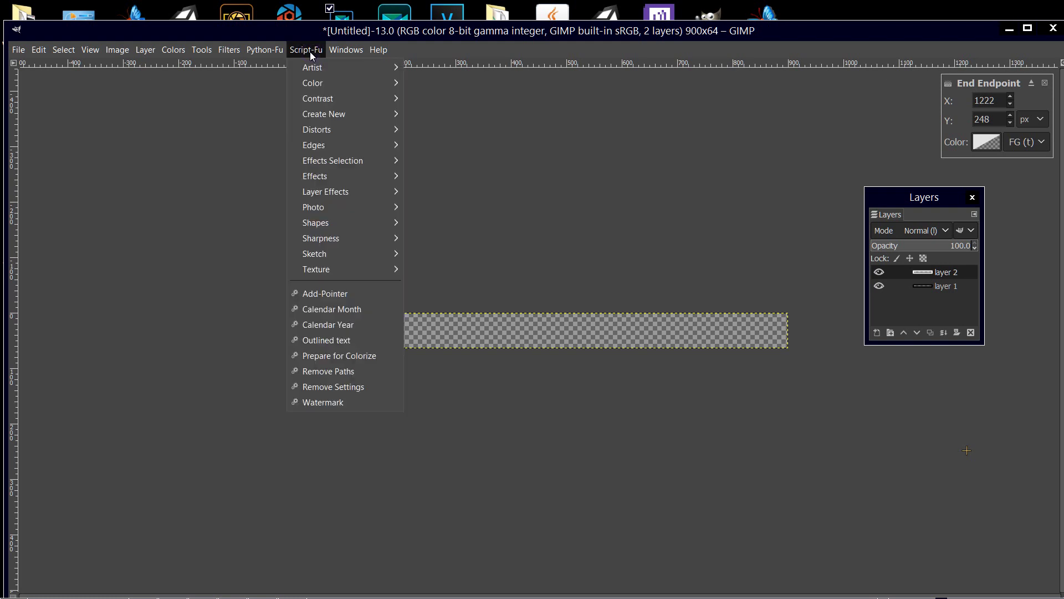
left_click(305, 34)
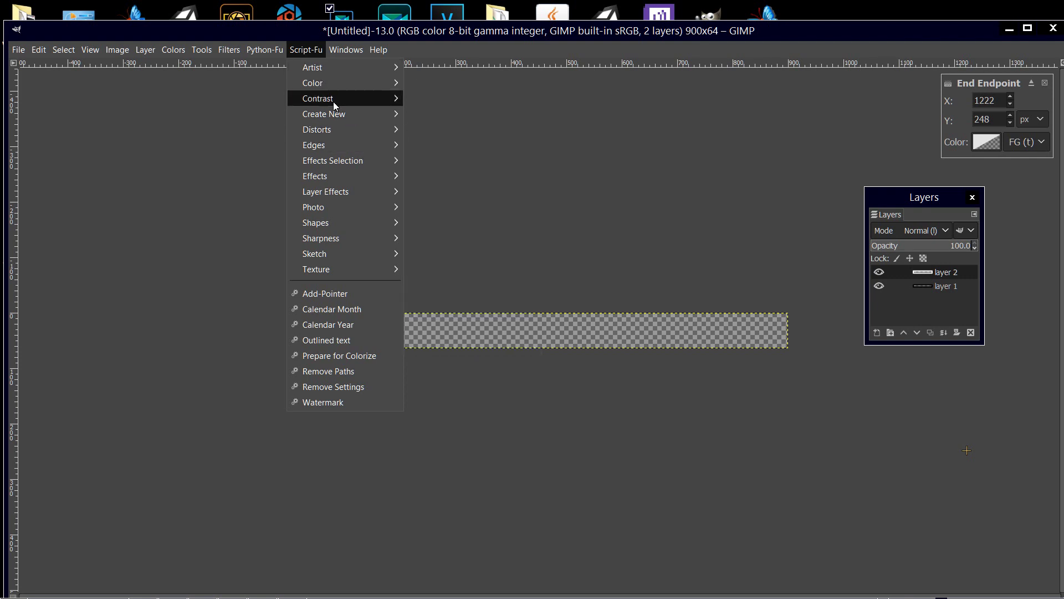
mouse_move(323, 114)
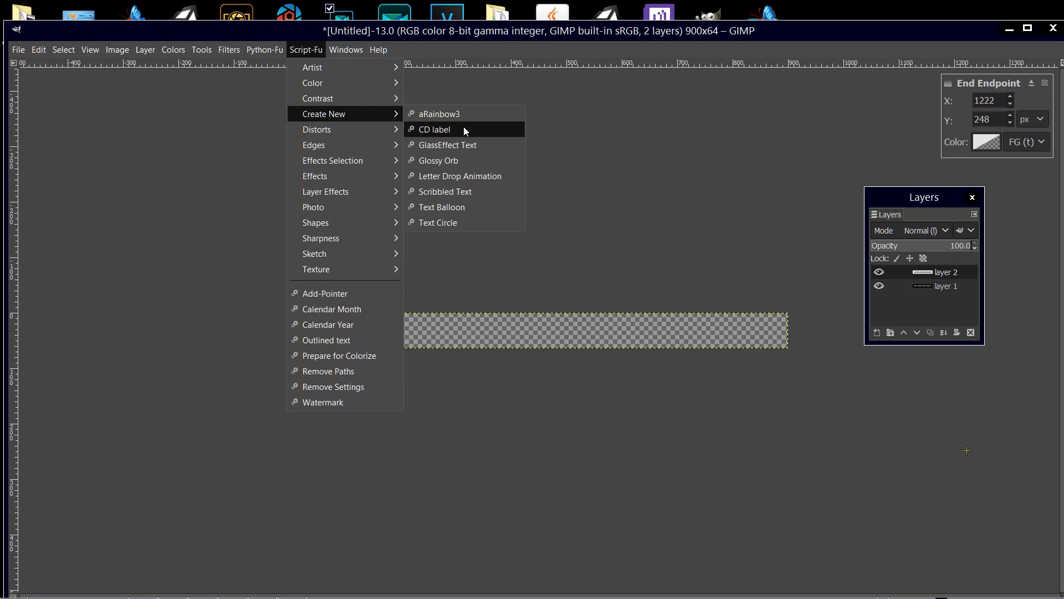
left_click(461, 160)
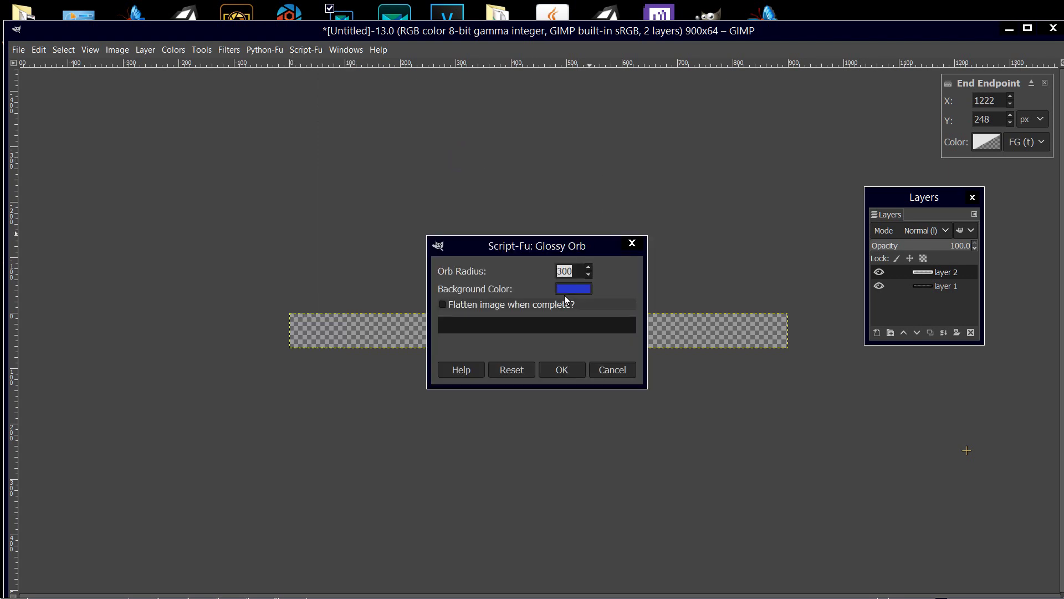
type("3")
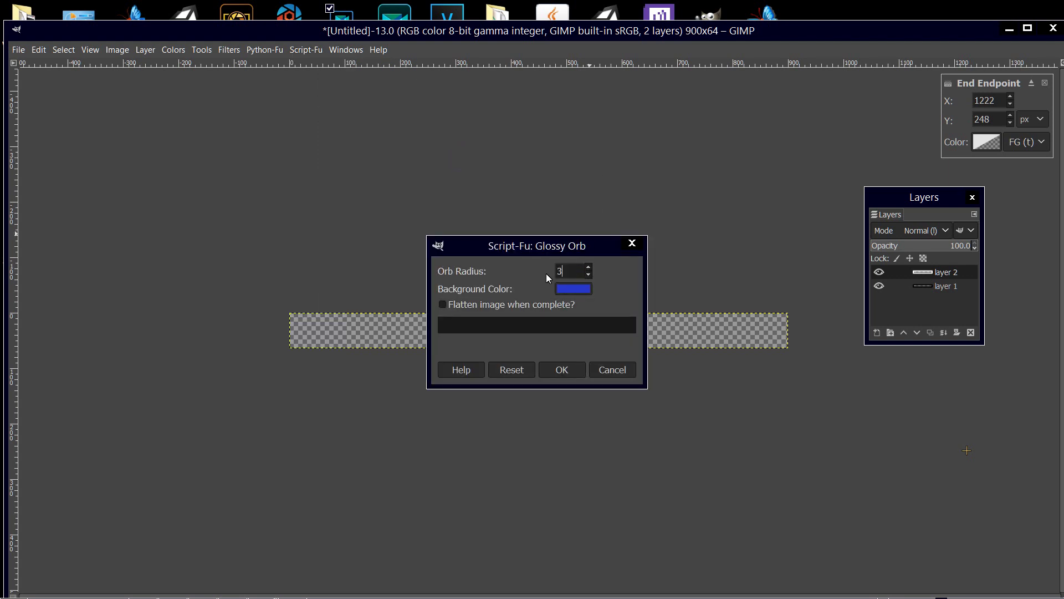
type("00")
Step: Render a 300-radius blue glossy orb and centre its new image window on screen
left_click(561, 370)
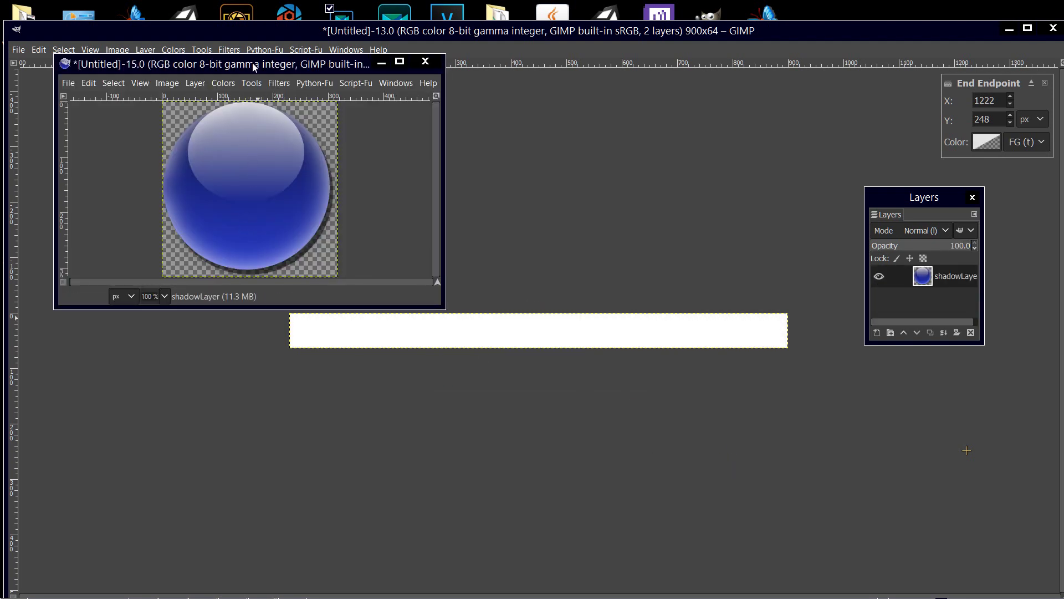
left_click_drag(253, 63, 457, 198)
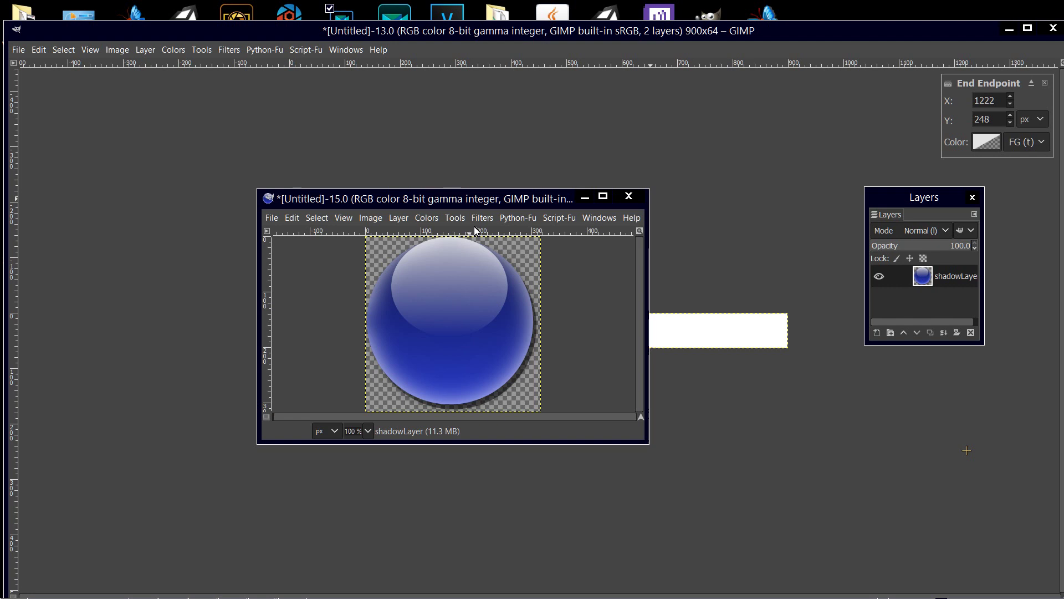
left_click(426, 218)
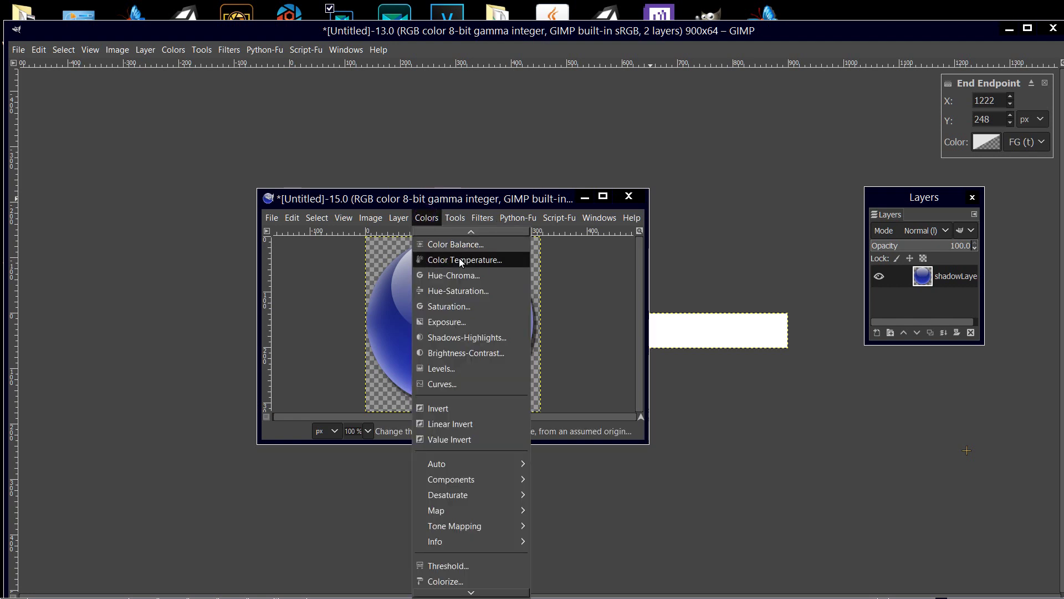
left_click(480, 313)
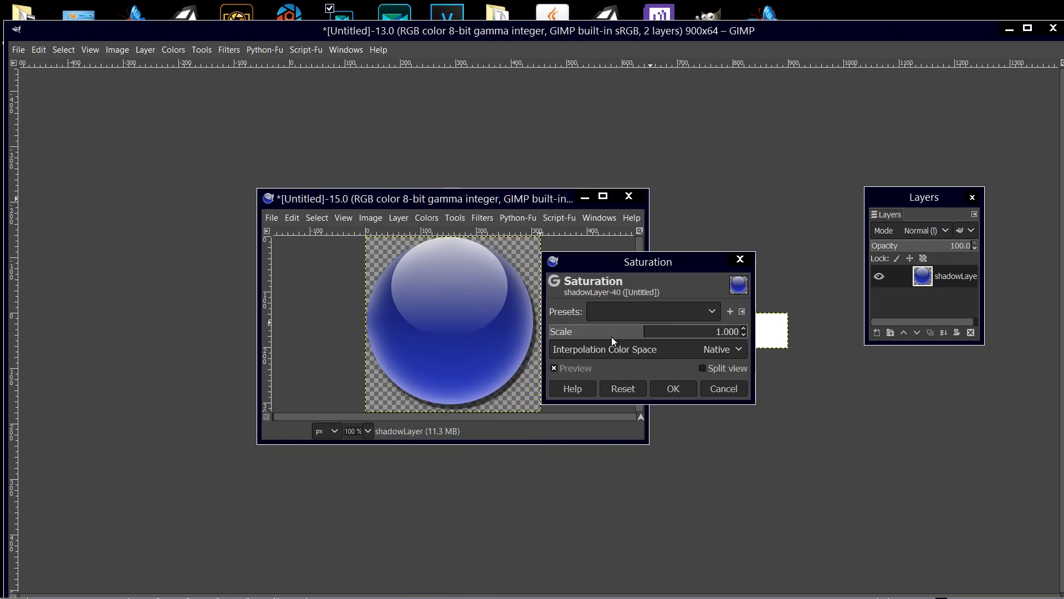
left_click(740, 261)
left_click(426, 218)
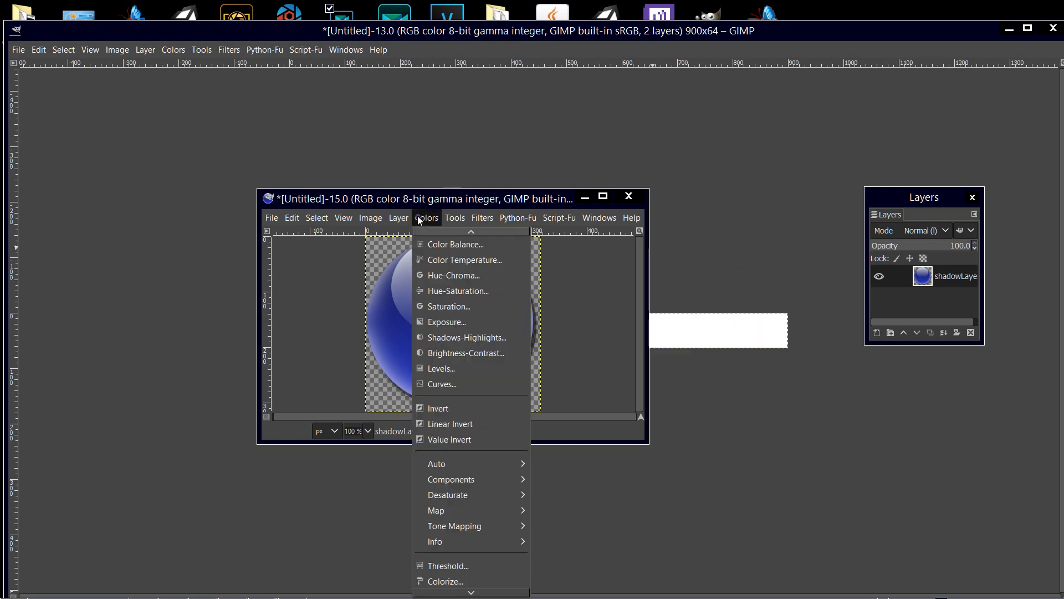
left_click(462, 290)
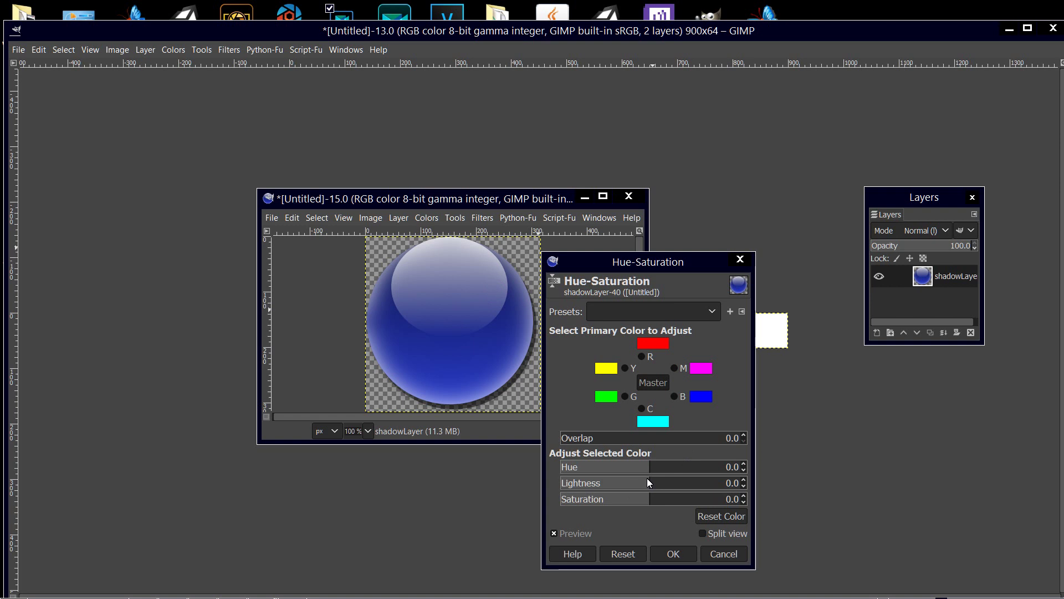
left_click_drag(641, 499, 578, 499)
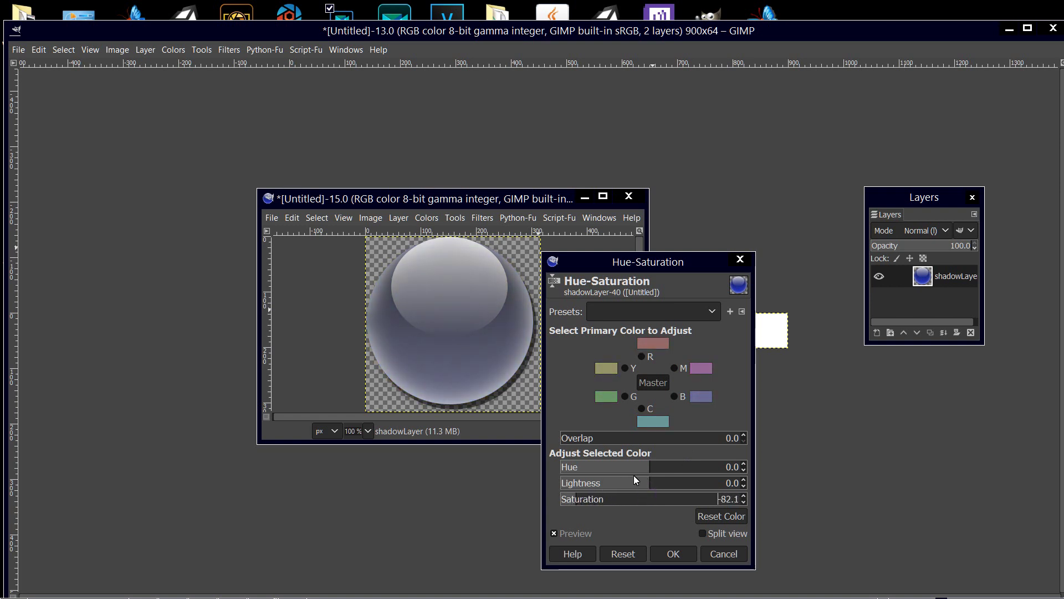
mouse_move(651, 467)
left_mouse_down()
mouse_move(598, 480)
mouse_move(674, 481)
left_mouse_up()
left_click(741, 260)
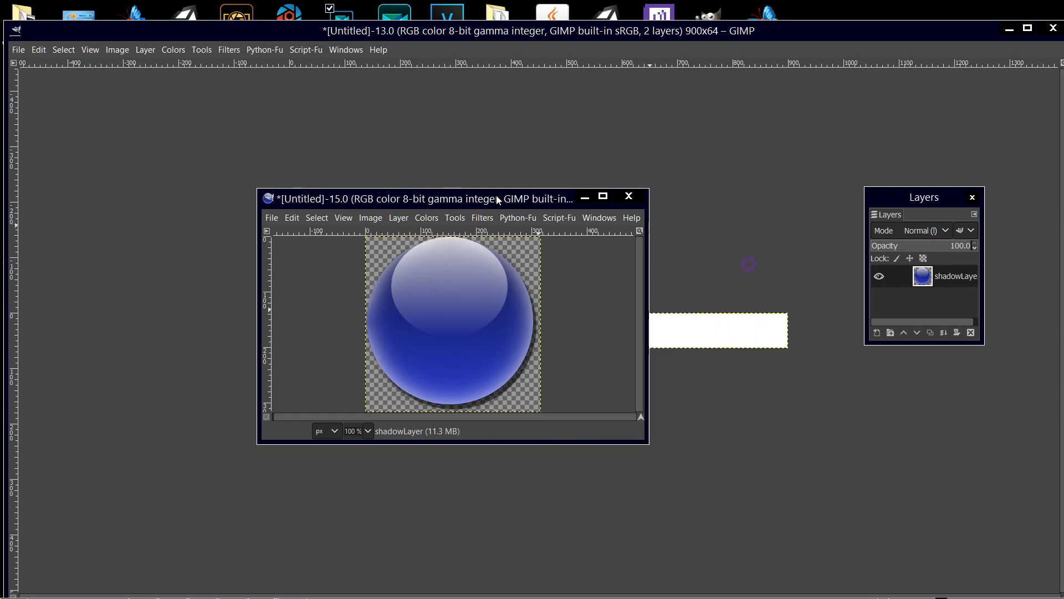
left_click(459, 217)
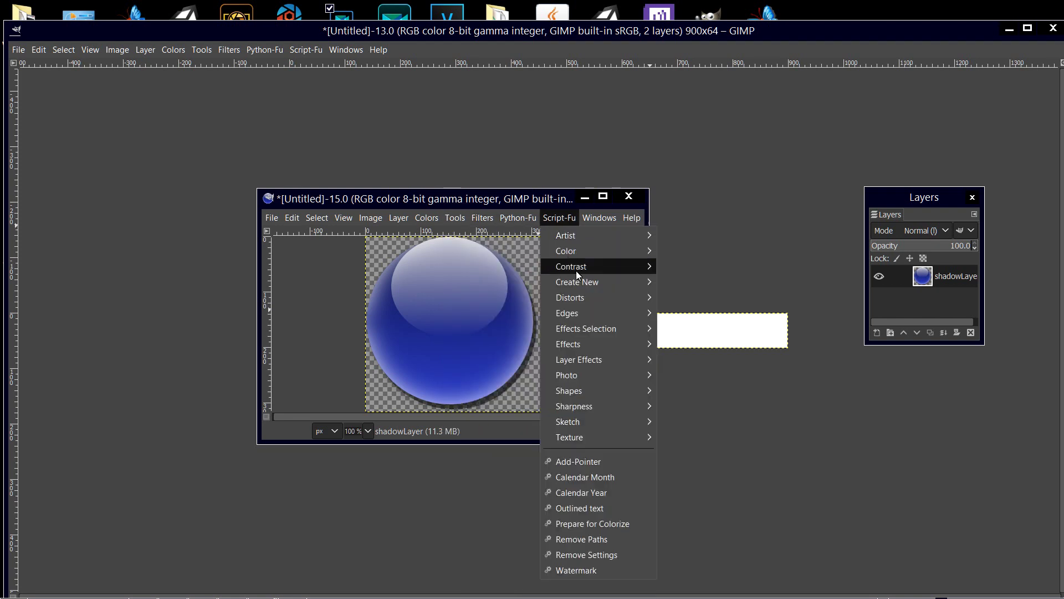
mouse_move(579, 359)
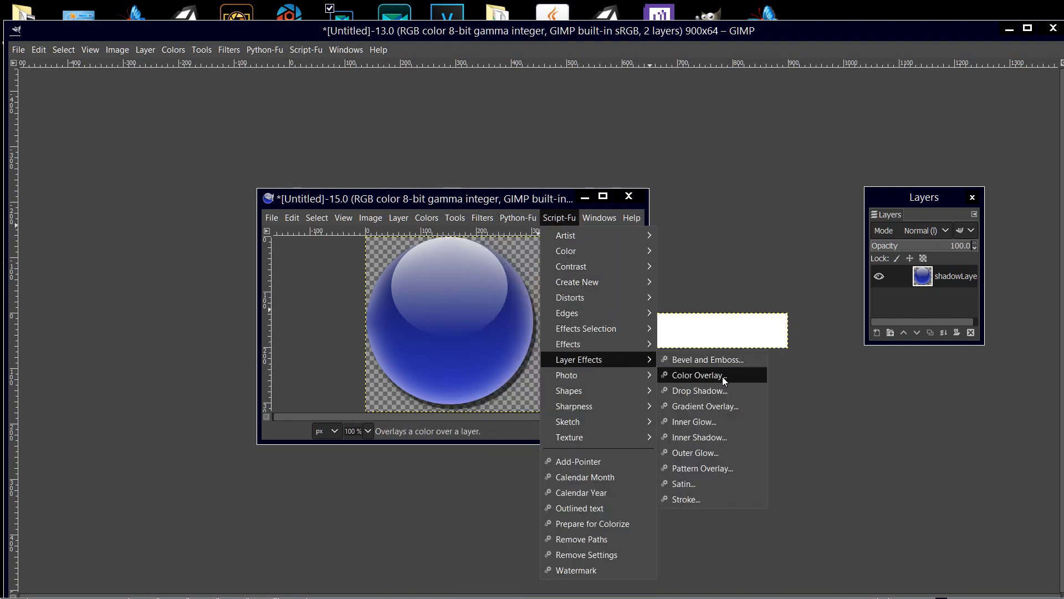
Step: Add a Drop Shadow layer effect to the orb and move its window upper left
left_click(733, 391)
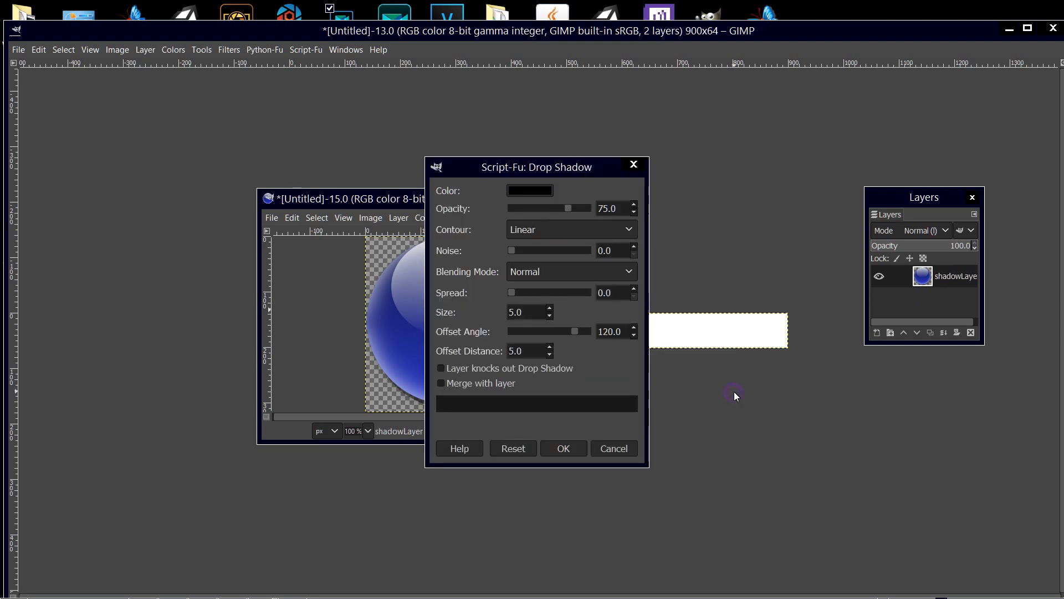
left_click(569, 451)
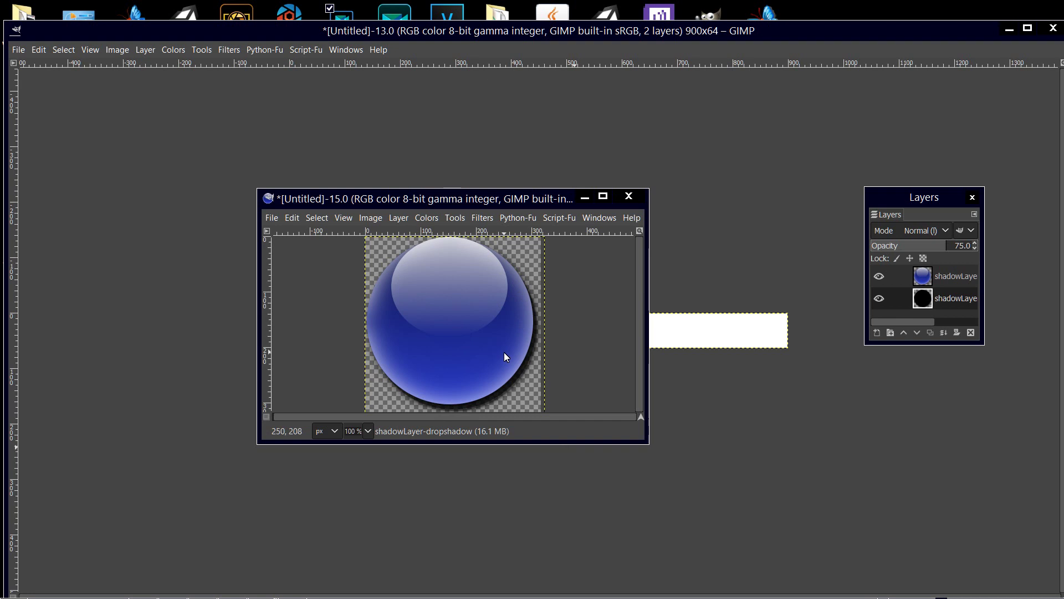
left_click_drag(499, 199, 315, 122)
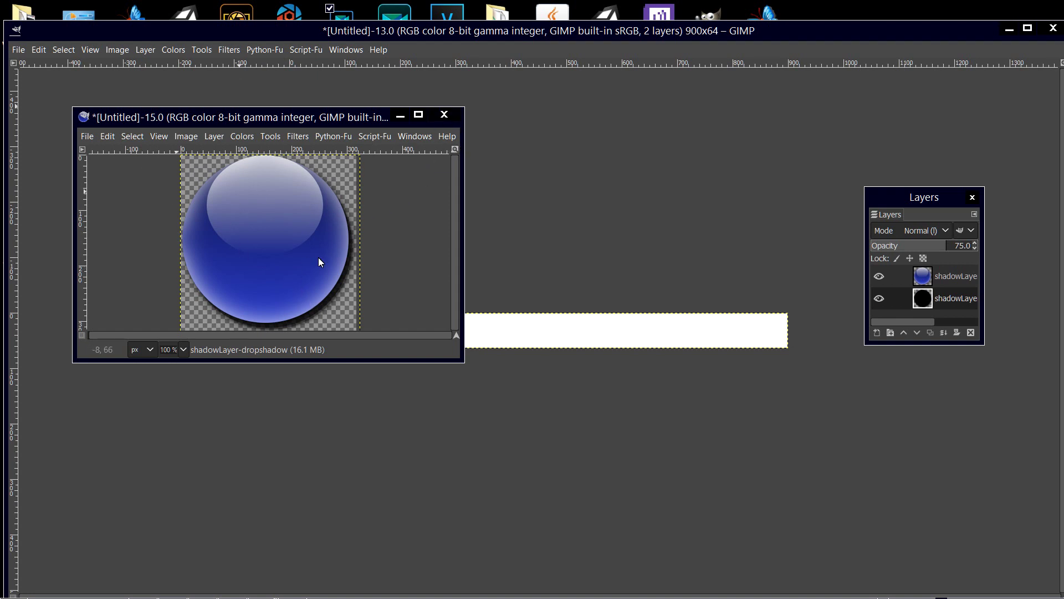
left_click(444, 115)
Step: Discard the orb image unsaved and move the Layers dock up and left
left_click(263, 316)
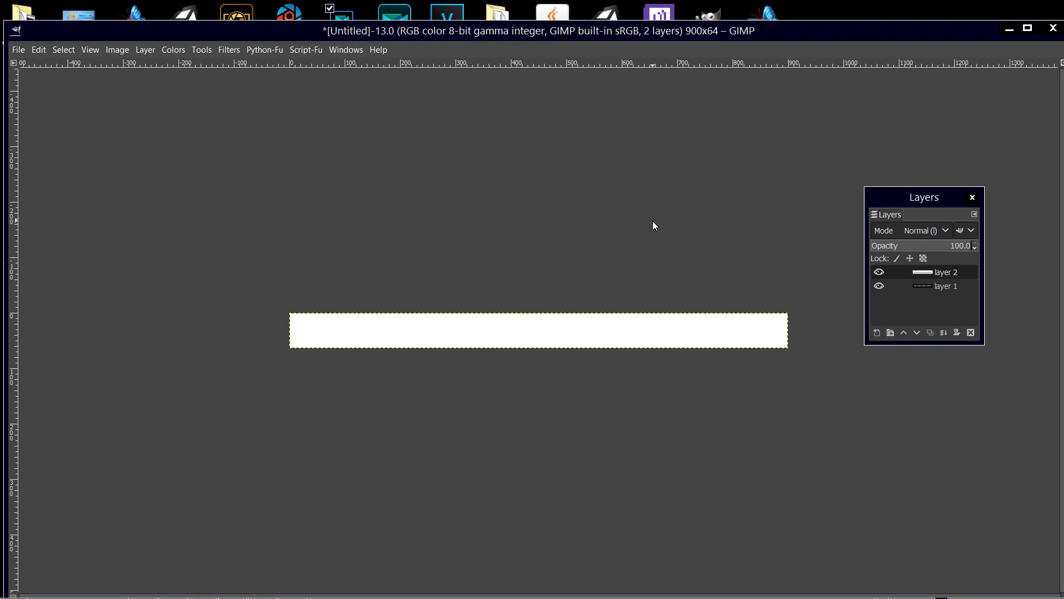
left_click_drag(882, 198, 854, 163)
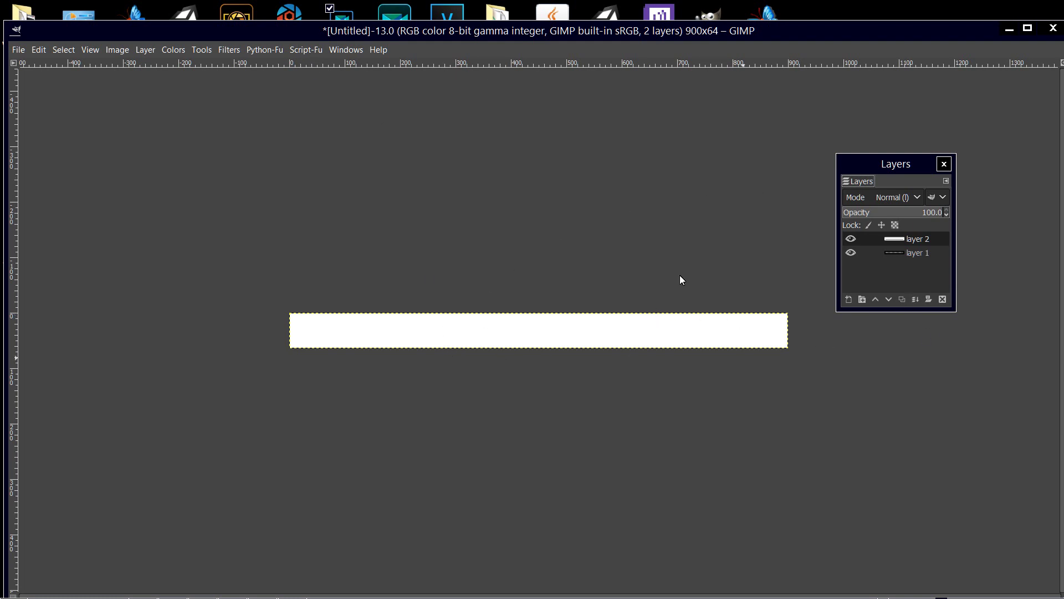
left_click(307, 50)
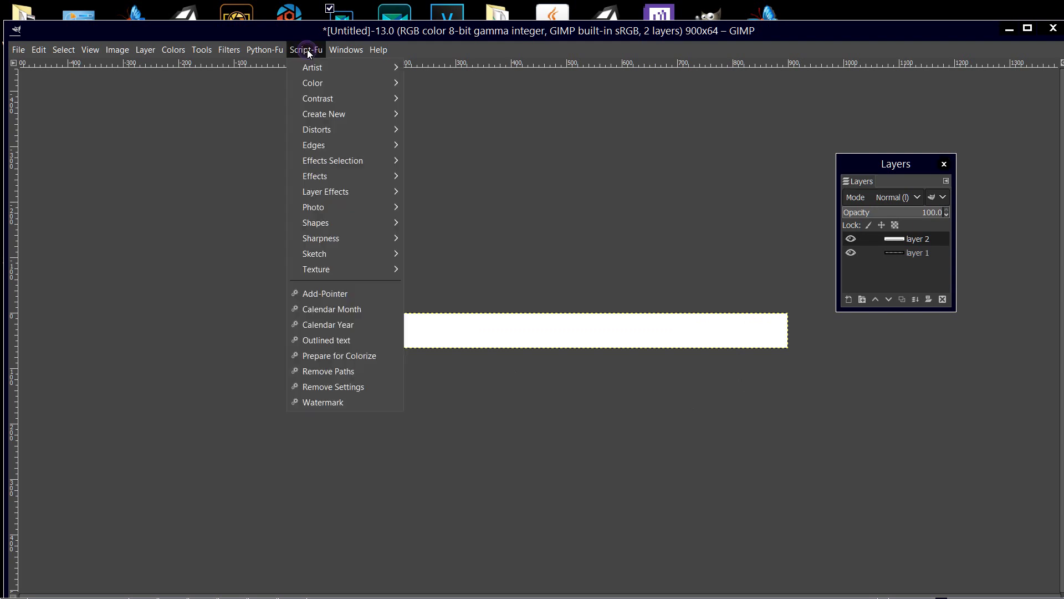
mouse_move(324, 114)
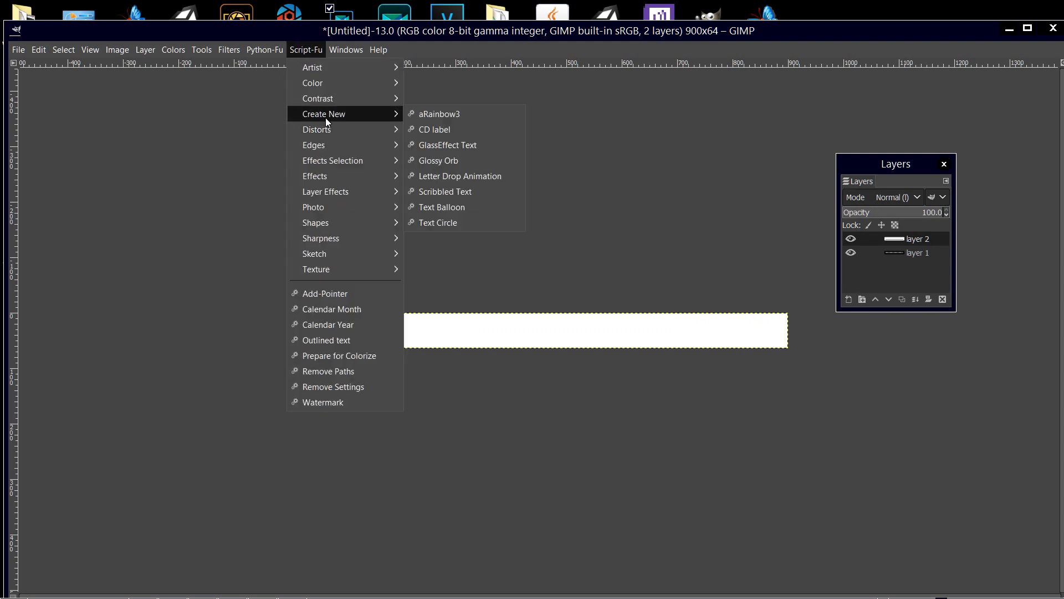
Step: Create a 900×64 aRainbow3 image and give its bar a right-to-left transparent-to-white gradient
left_click(445, 112)
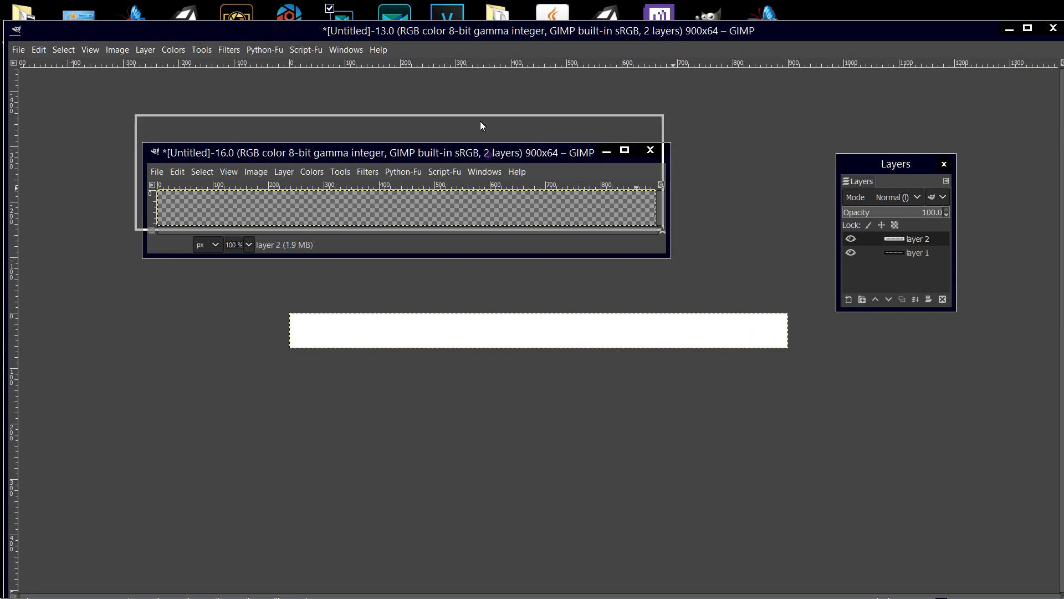
left_click_drag(491, 154, 481, 119)
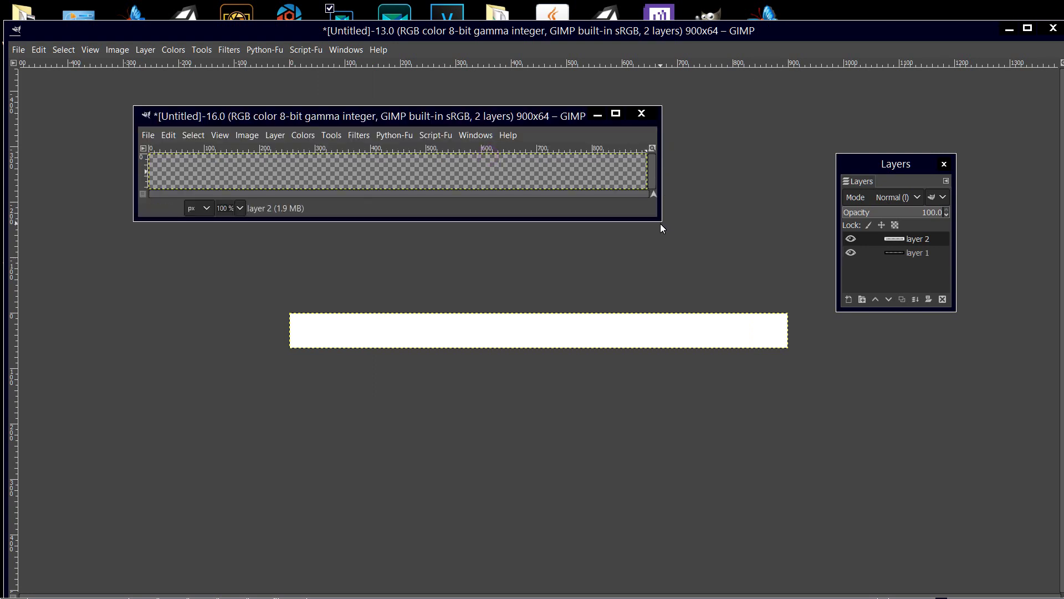
left_click_drag(656, 218, 811, 387)
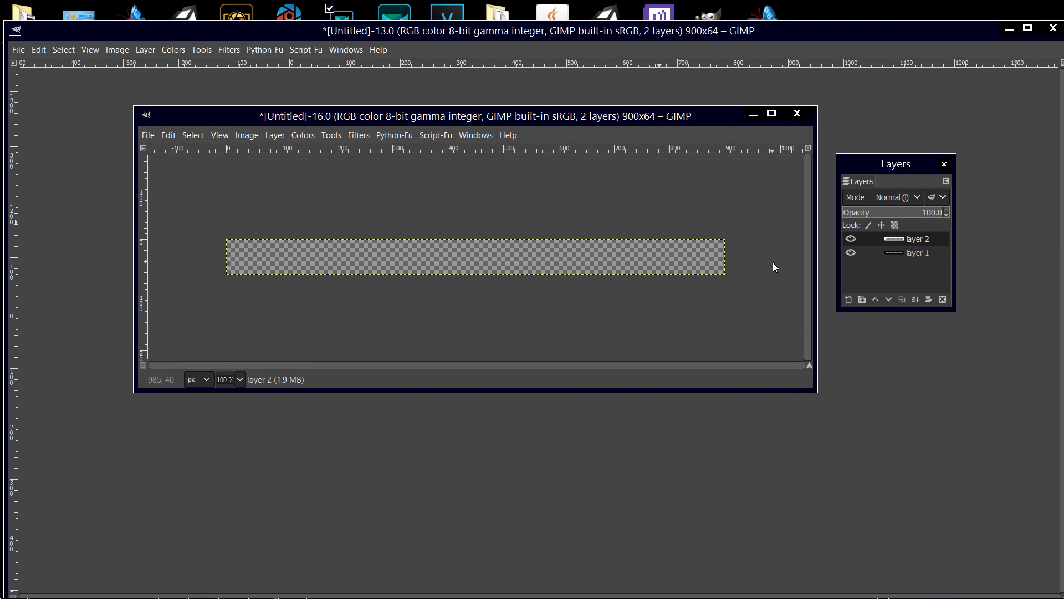
left_click(745, 258)
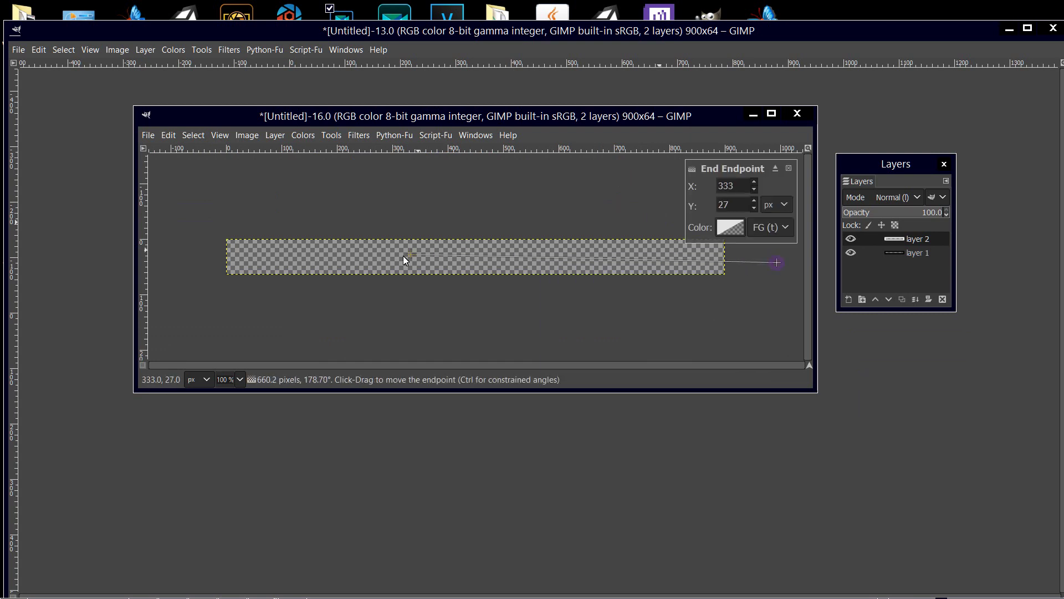
left_click_drag(779, 262, 386, 258)
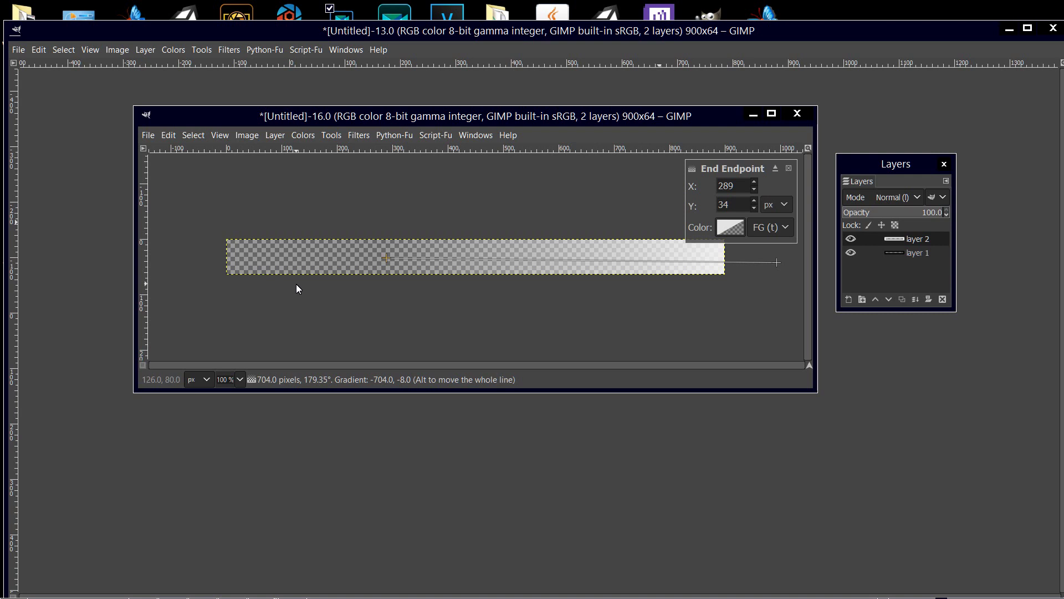
key("Return")
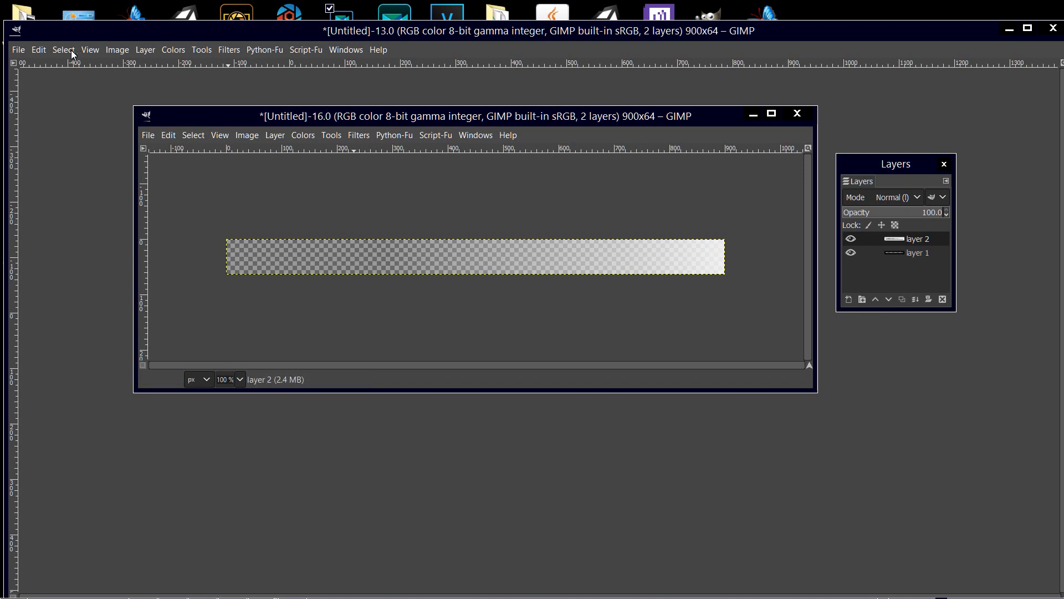
left_click(17, 49)
left_click(17, 50)
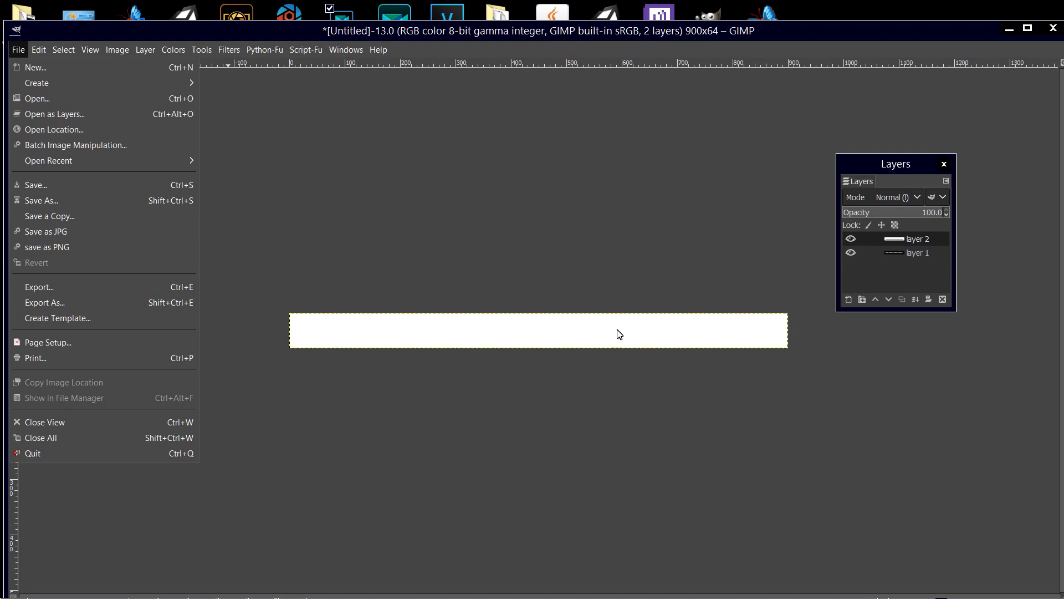
left_click(342, 102)
left_click(116, 49)
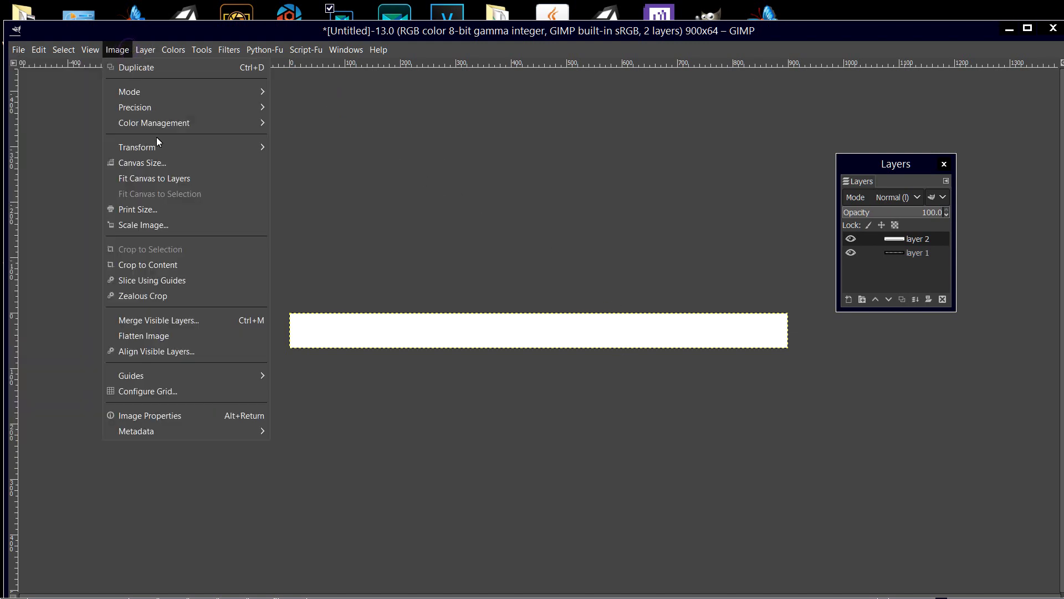
left_click(691, 262)
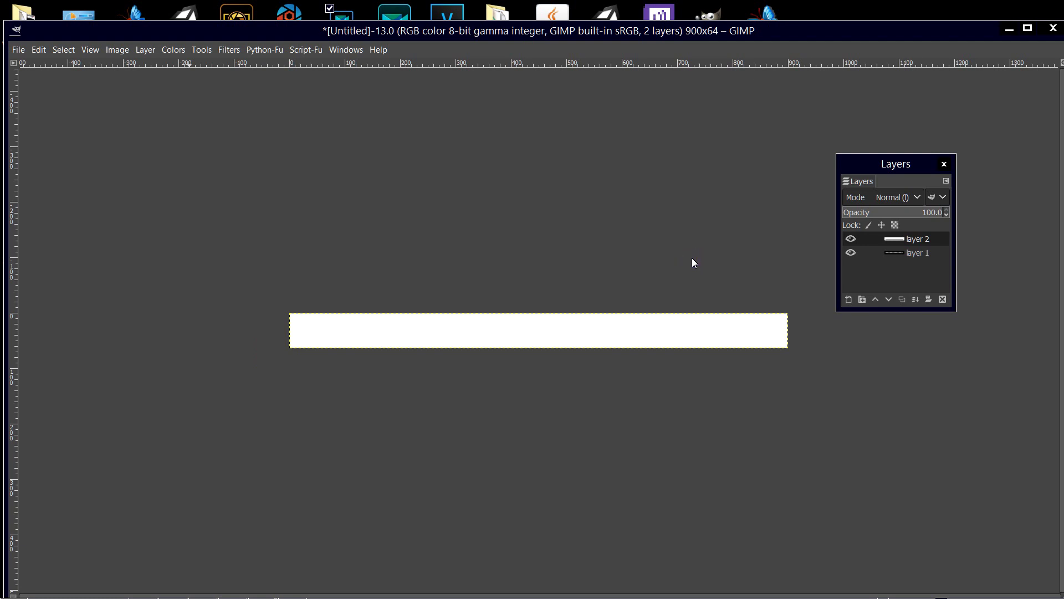
left_click(320, 51)
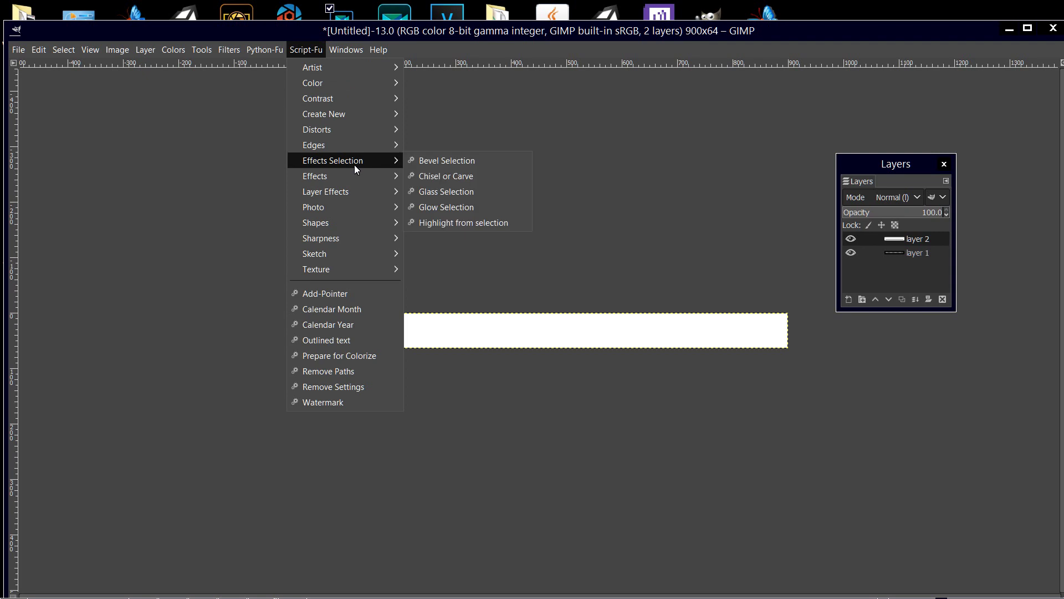
mouse_move(314, 175)
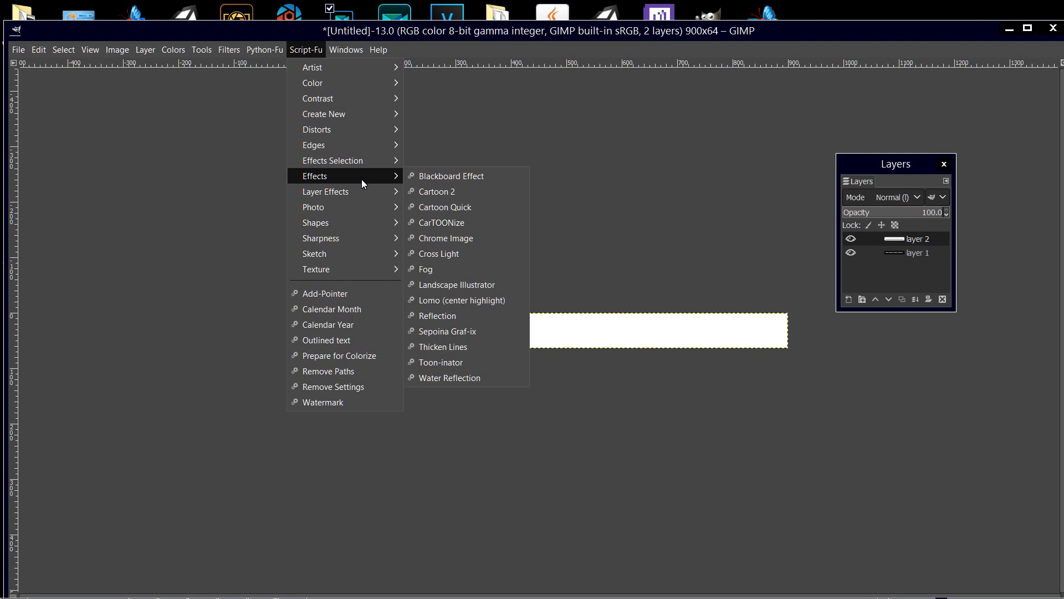
left_click(626, 193)
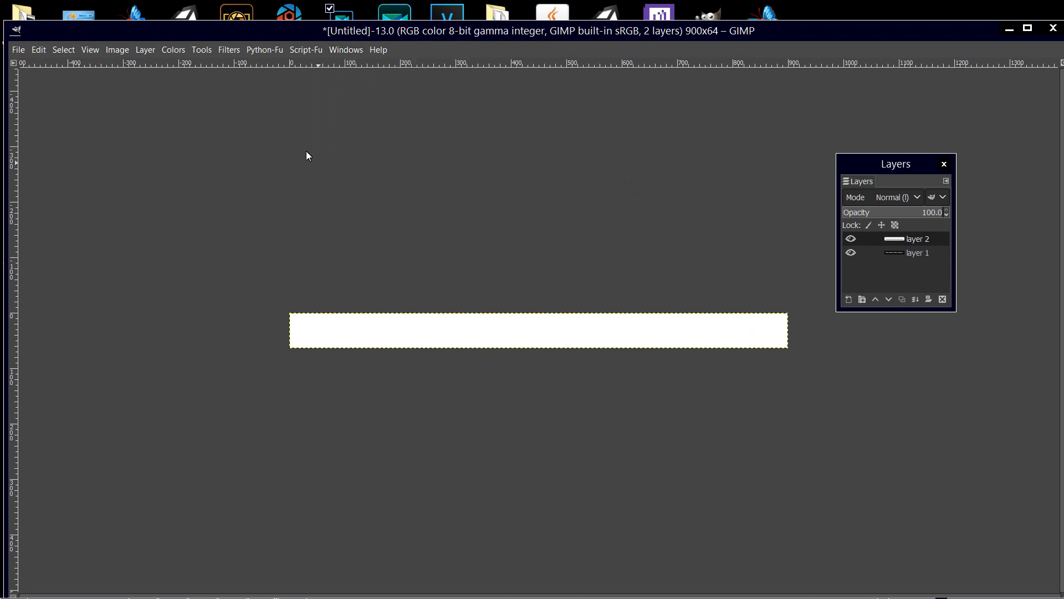
left_click(307, 50)
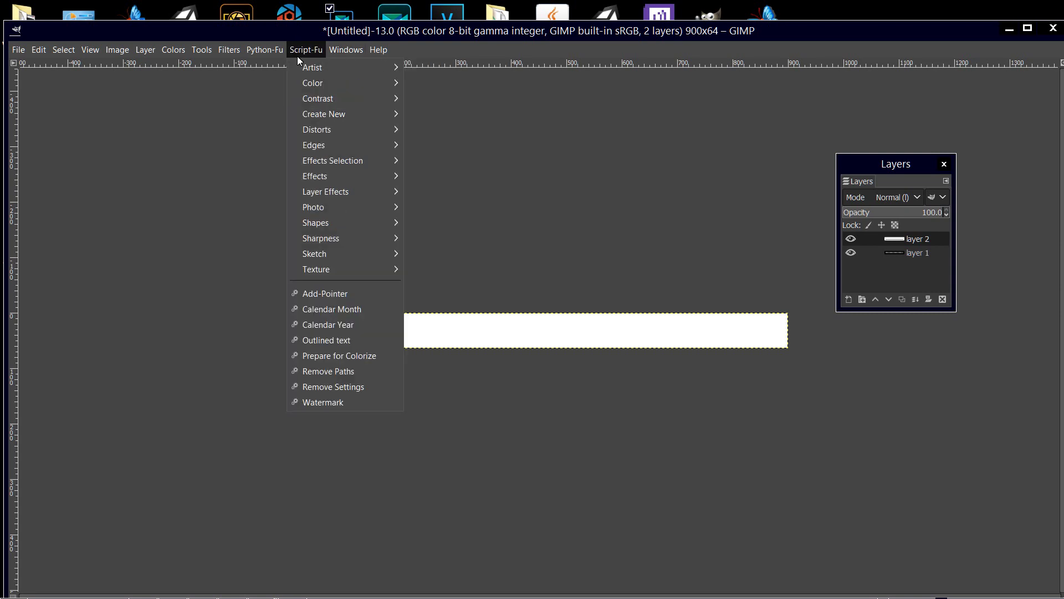
mouse_move(324, 114)
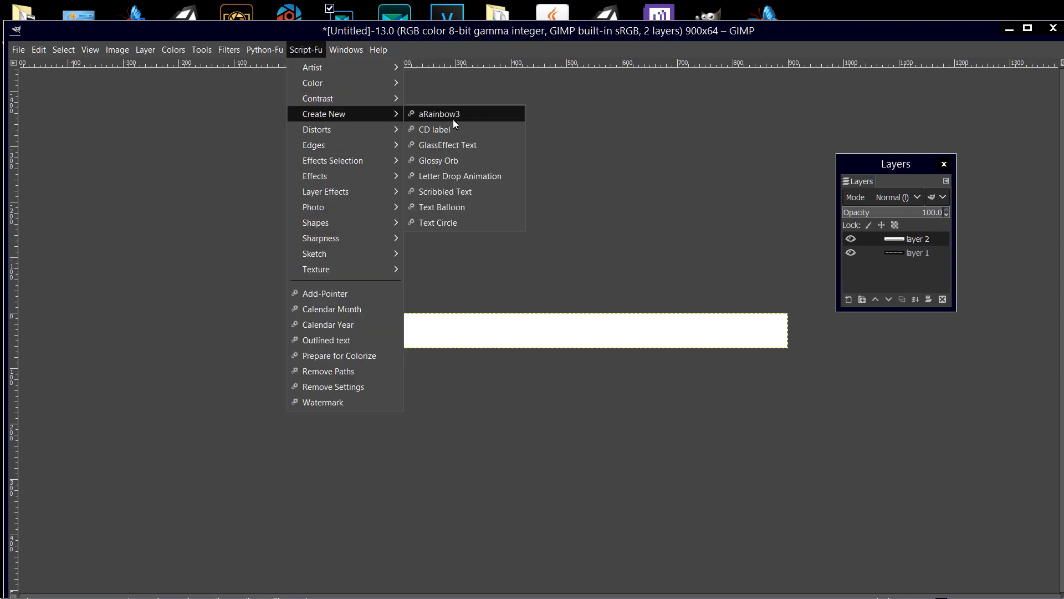
left_click(461, 160)
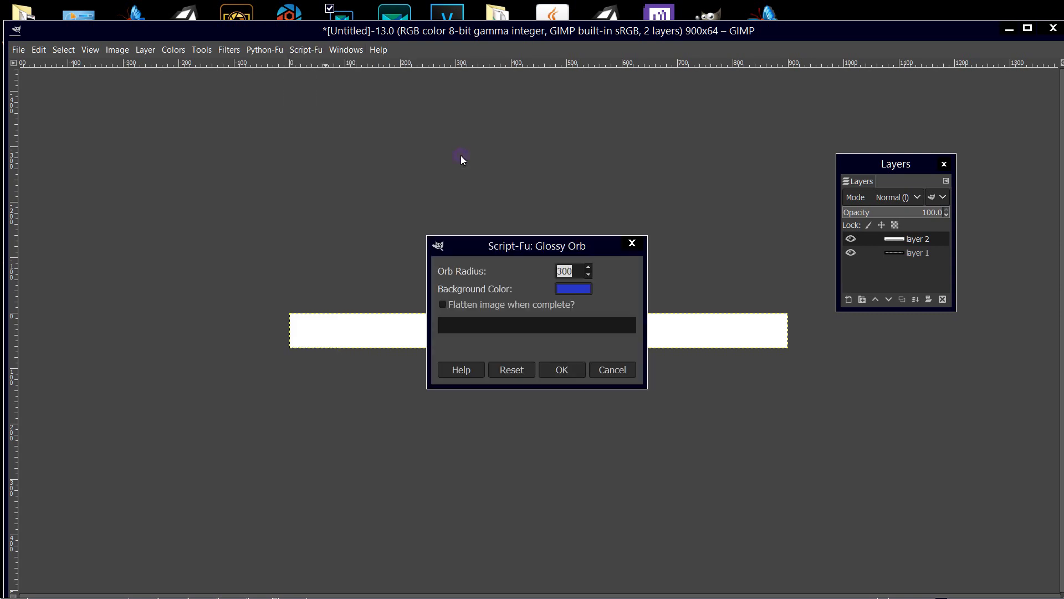
left_click(568, 372)
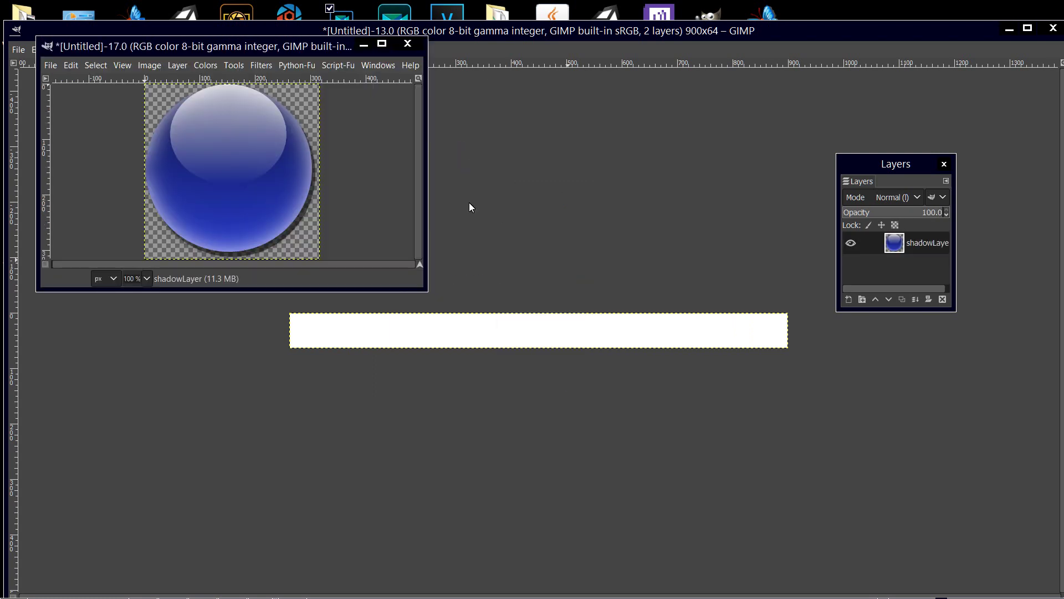
left_click(407, 44)
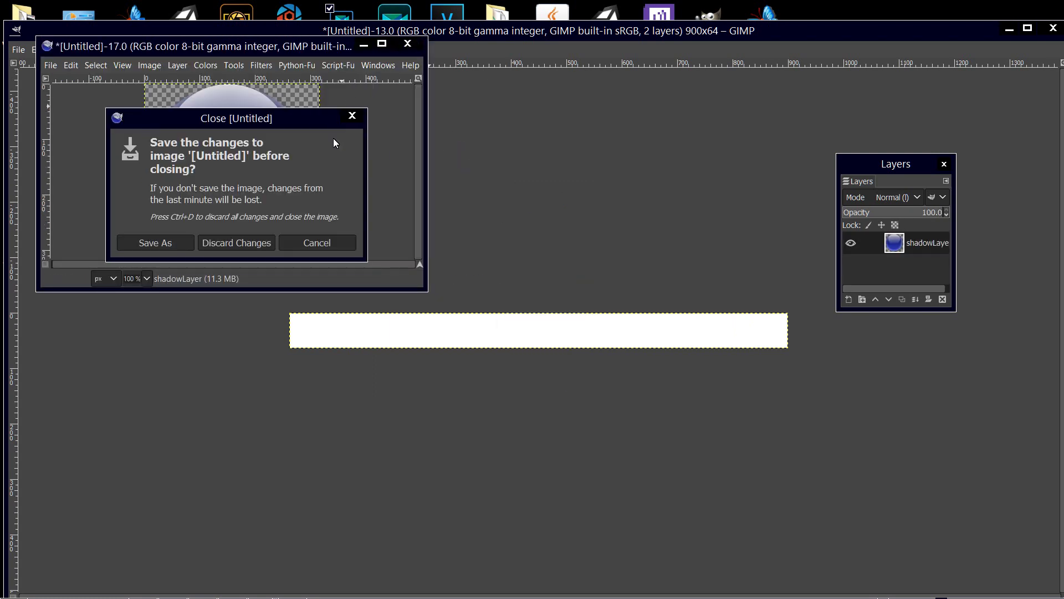
left_click(247, 242)
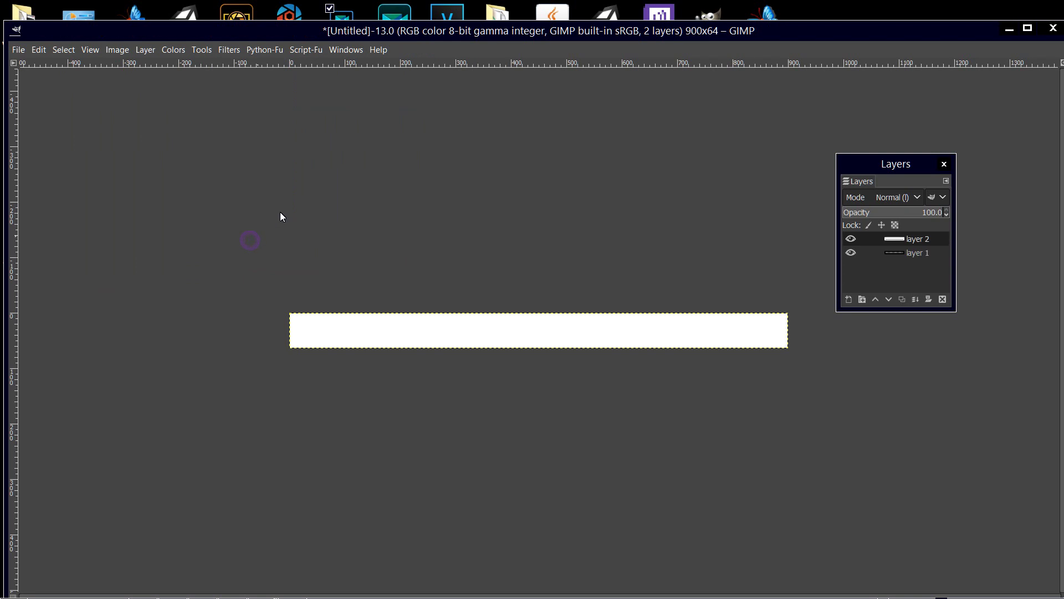
left_click(305, 50)
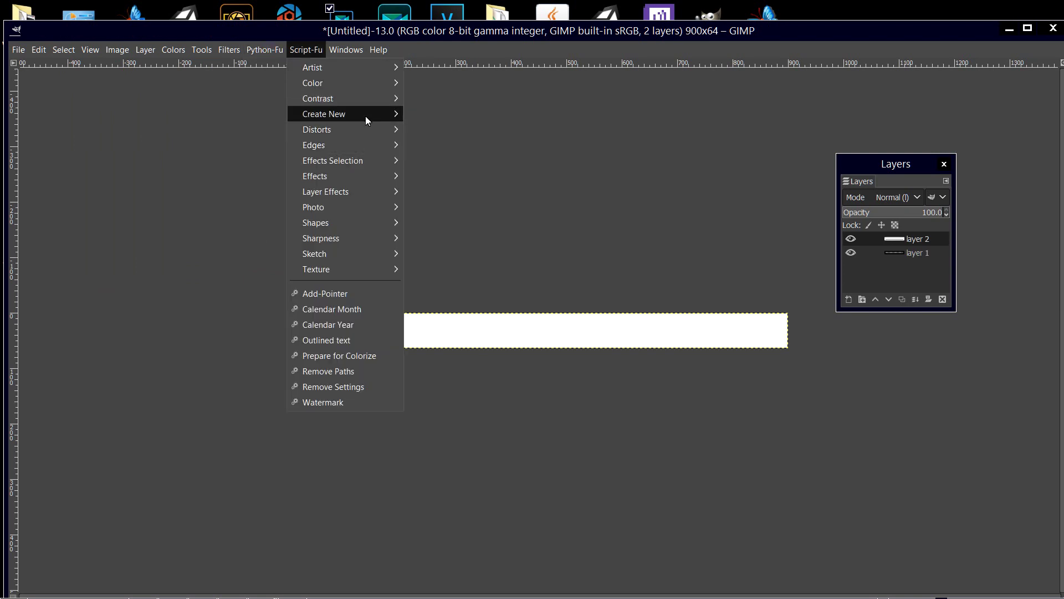
mouse_move(324, 114)
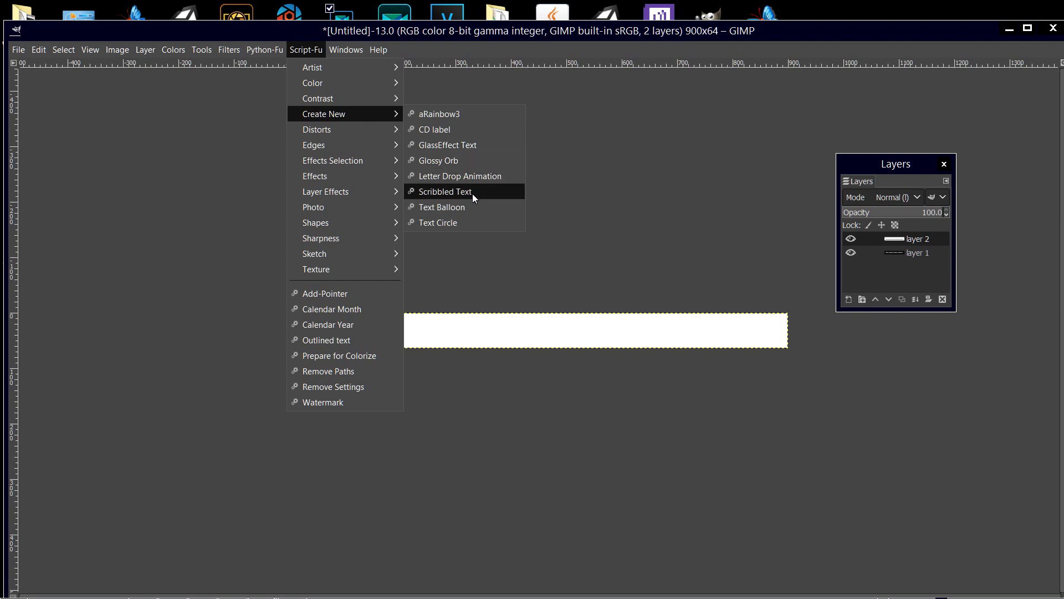
left_click(463, 220)
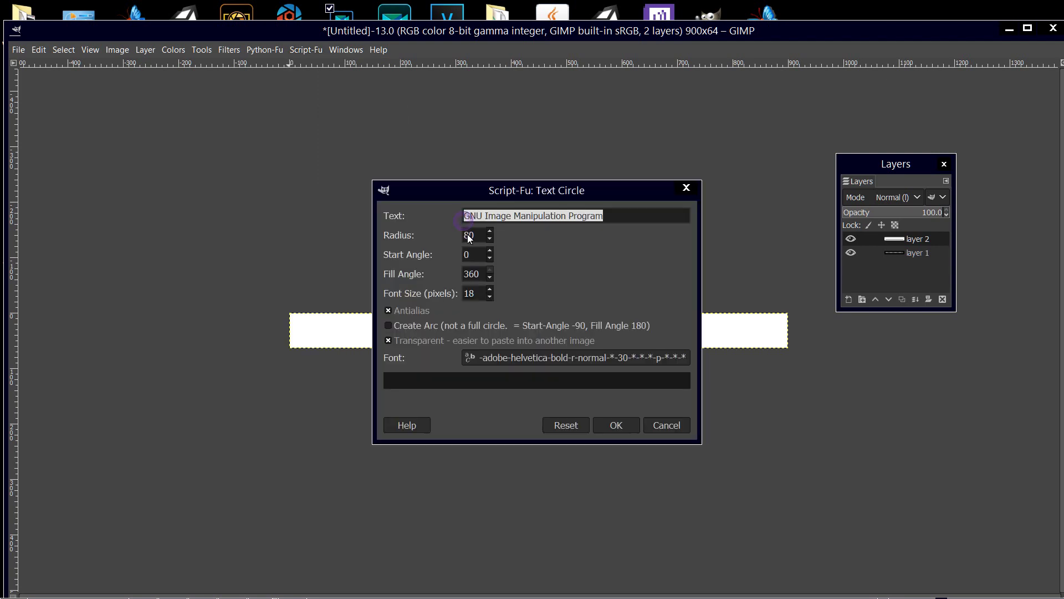
left_click(615, 426)
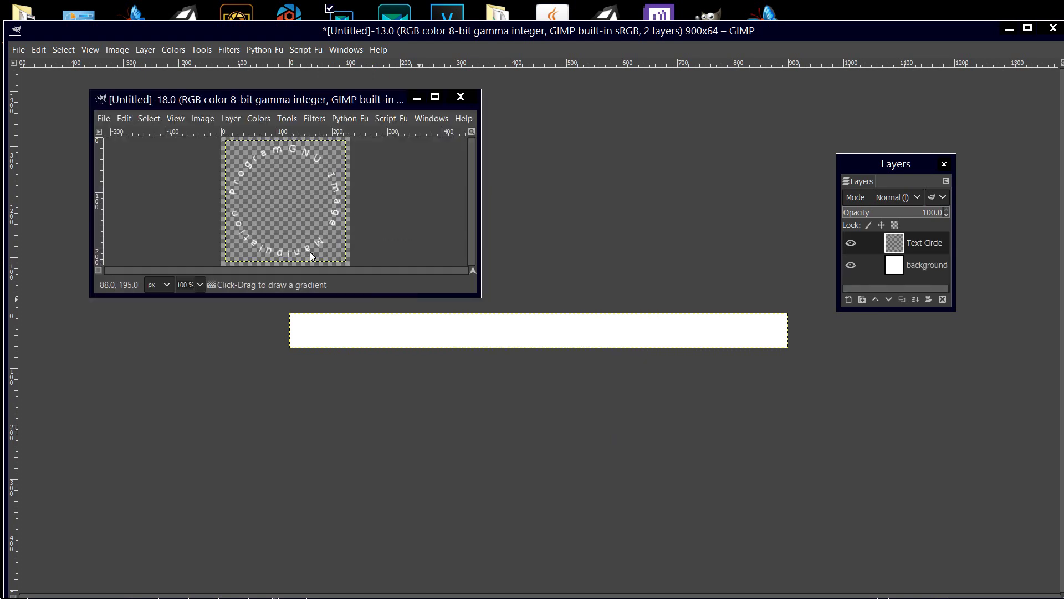
left_click(462, 98)
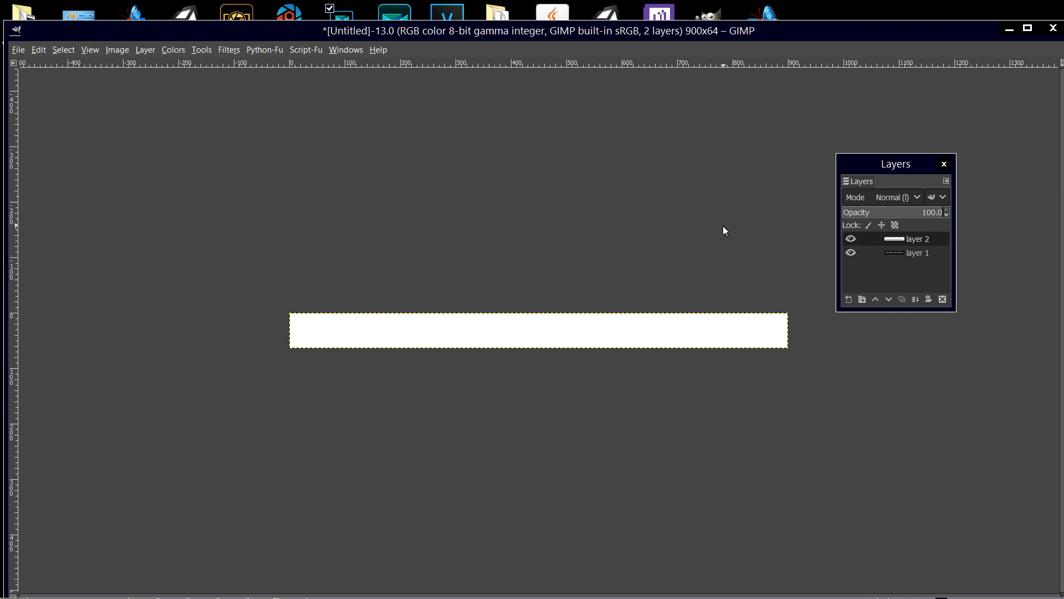
Step: Switch to the SCRIPT FU TRAINING folder and open rainbow3.scm in WordPad
key("alt+Tab")
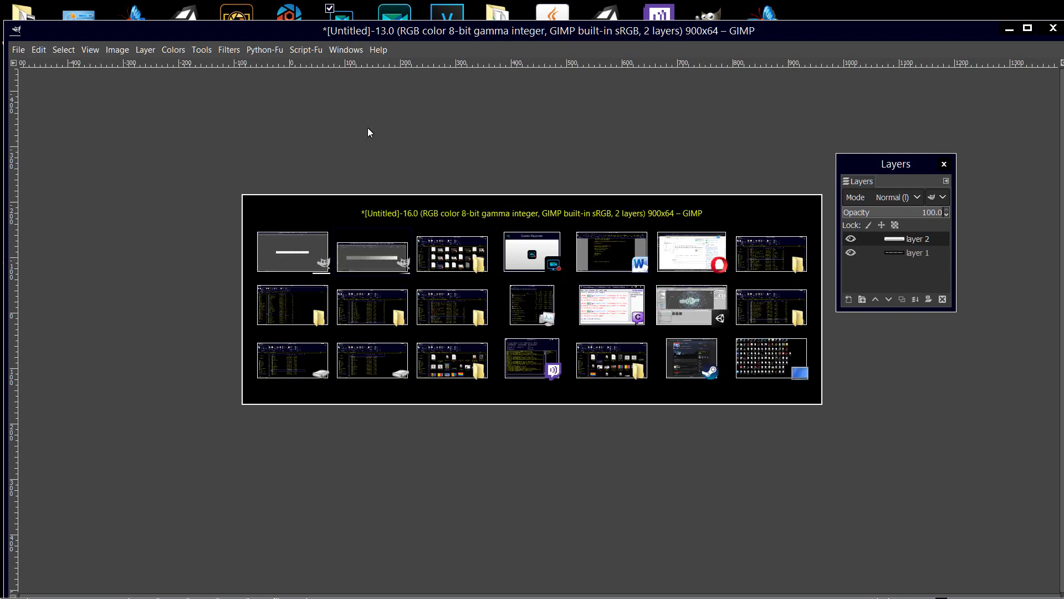
left_click(476, 248)
key("alt+Tab")
key("Tab")
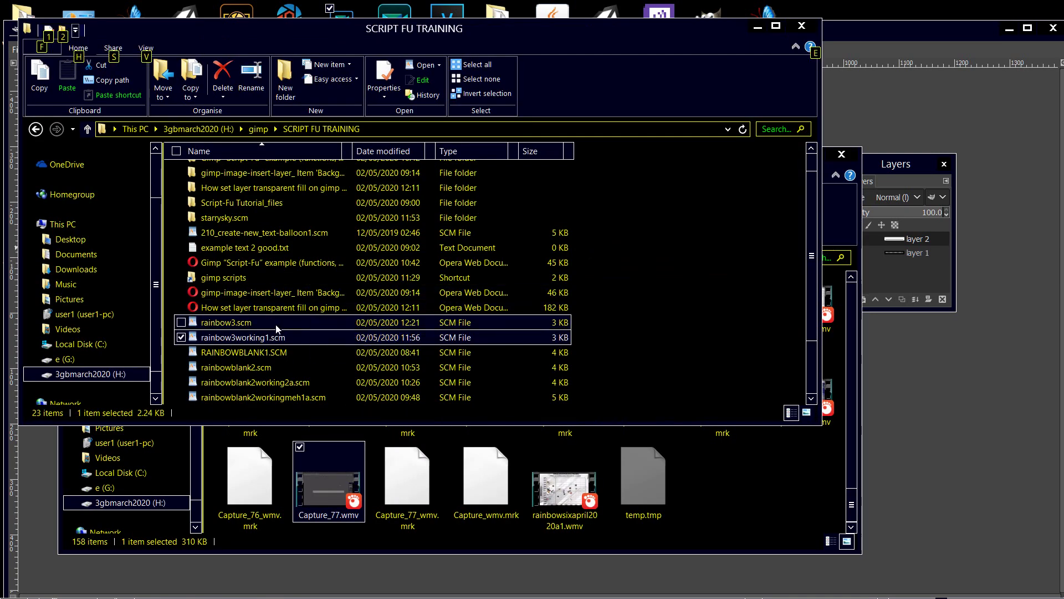
left_click(277, 323)
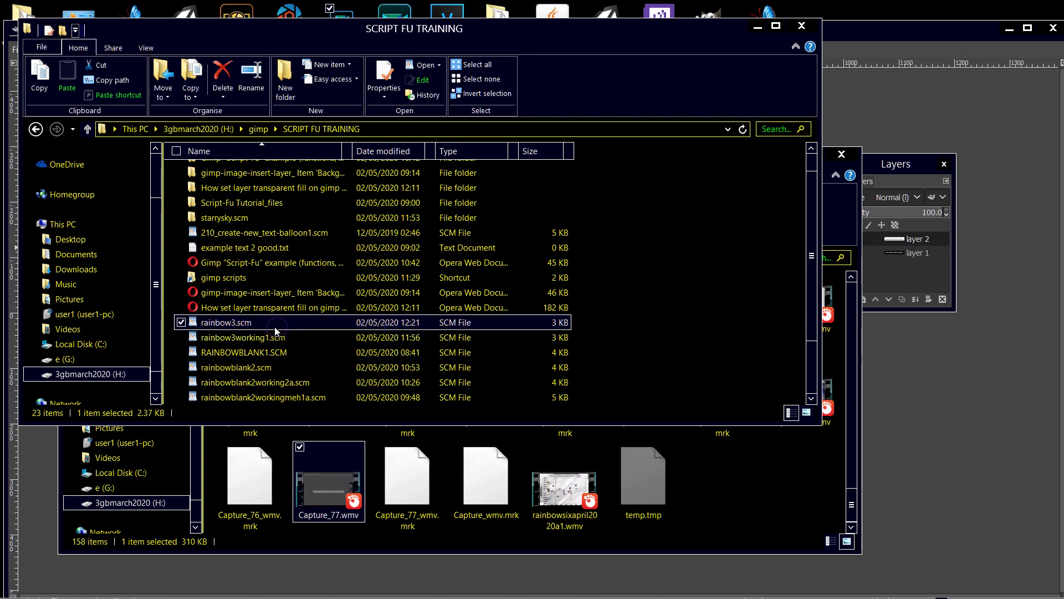
double_click(278, 323)
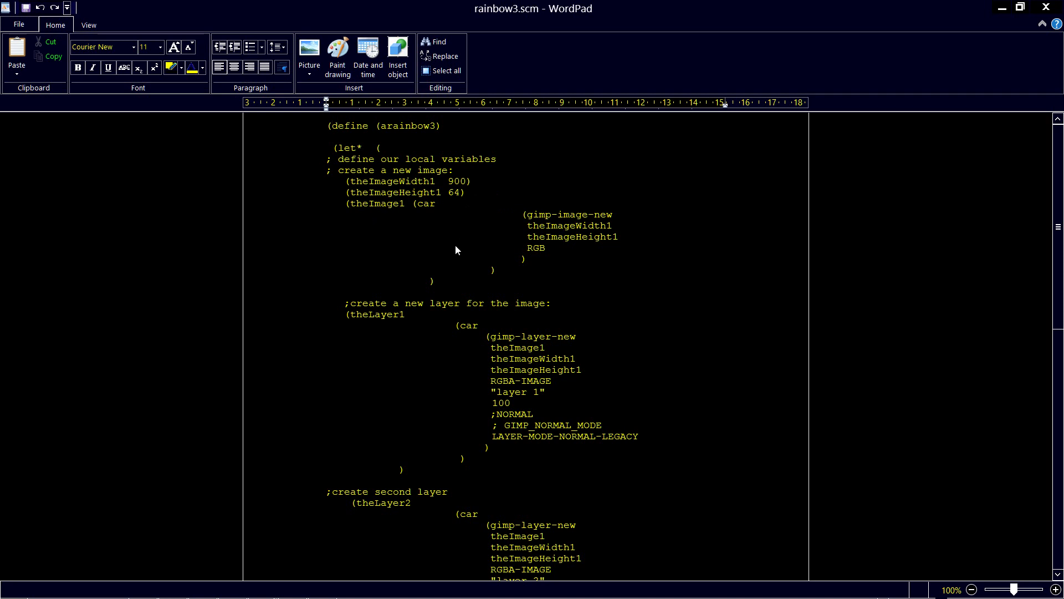
scroll(410, 355, "down", 1)
scroll(366, 460, "down", 1)
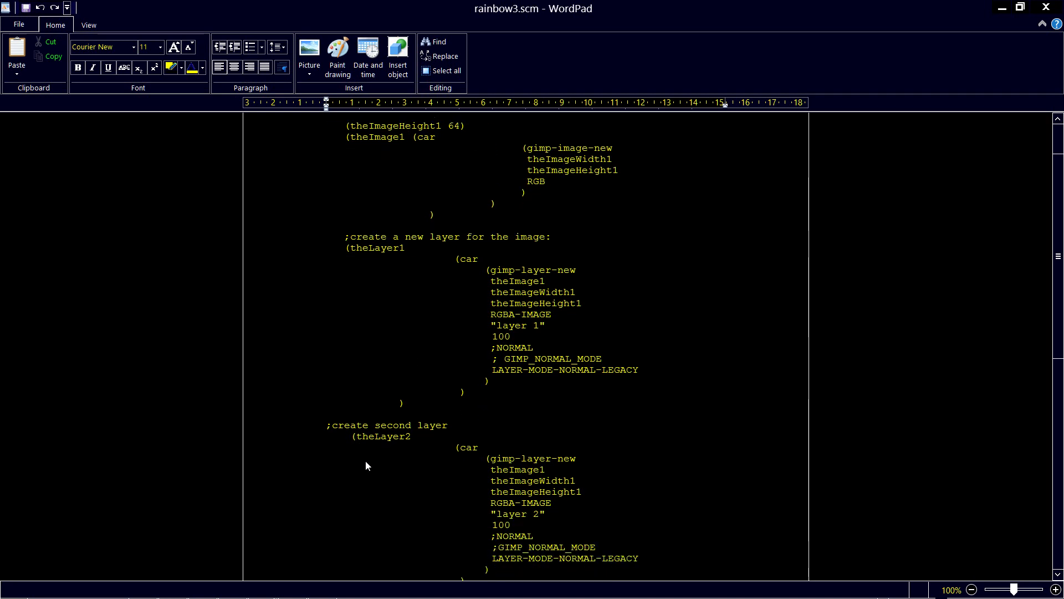
scroll(500, 341, "down", 2)
scroll(500, 342, "down", 2)
scroll(582, 324, "down", 2)
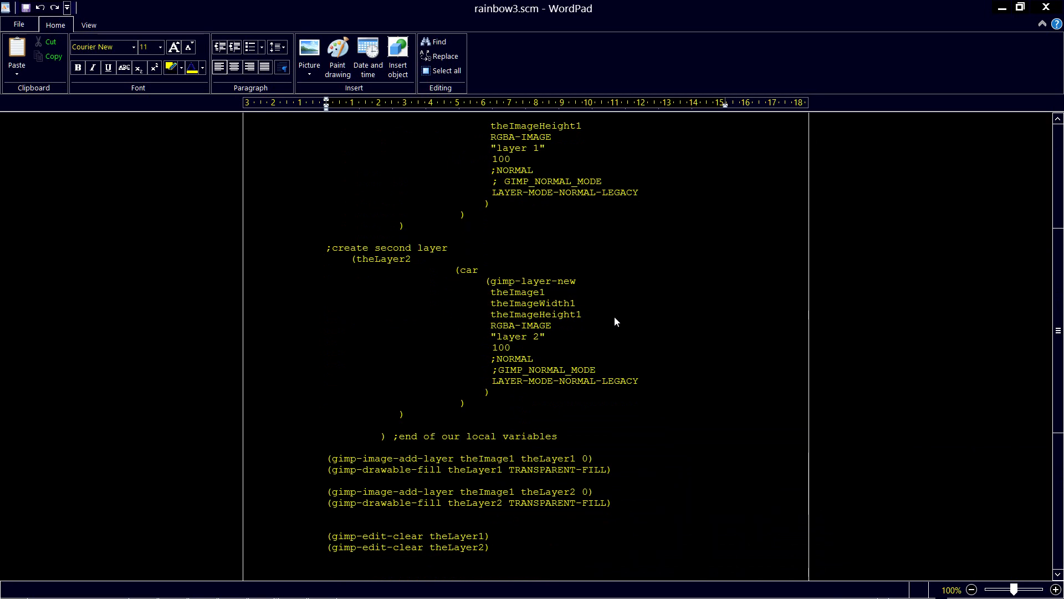
scroll(615, 316, "down", 2)
scroll(622, 314, "down", 1)
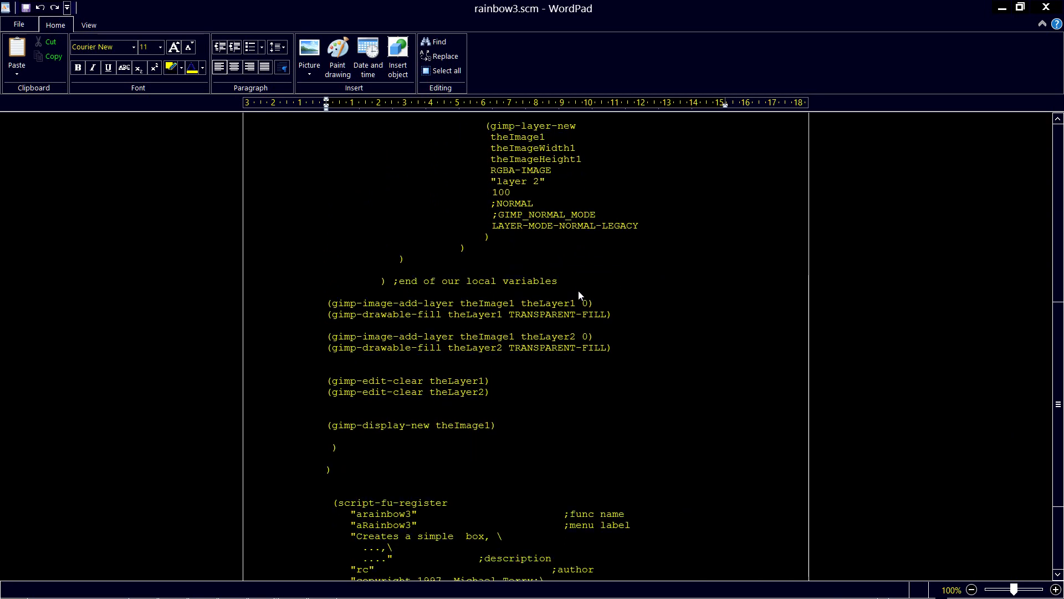
scroll(577, 291, "down", 2)
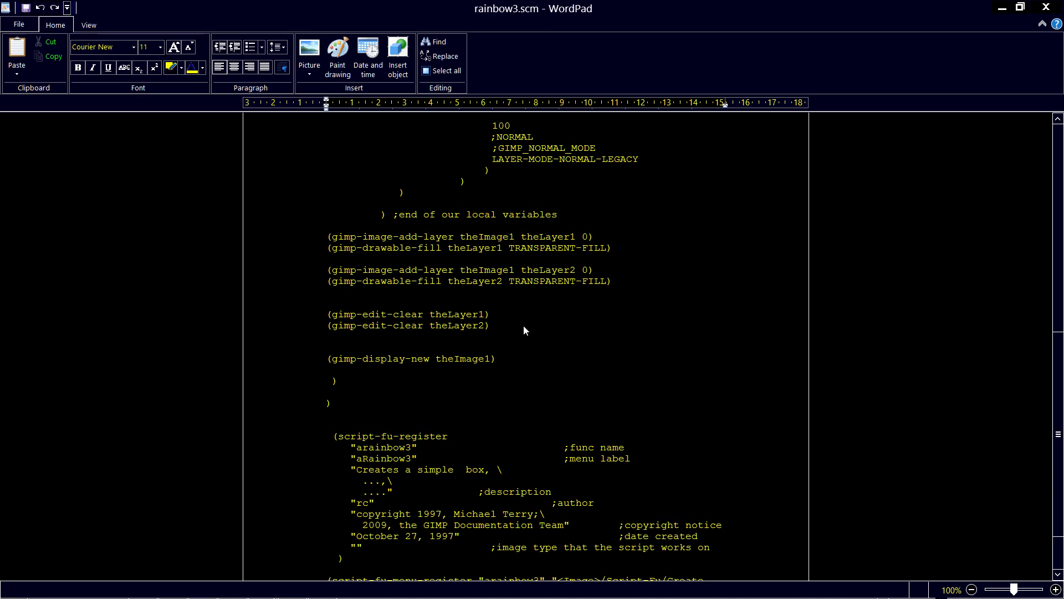
scroll(588, 307, "down", 1)
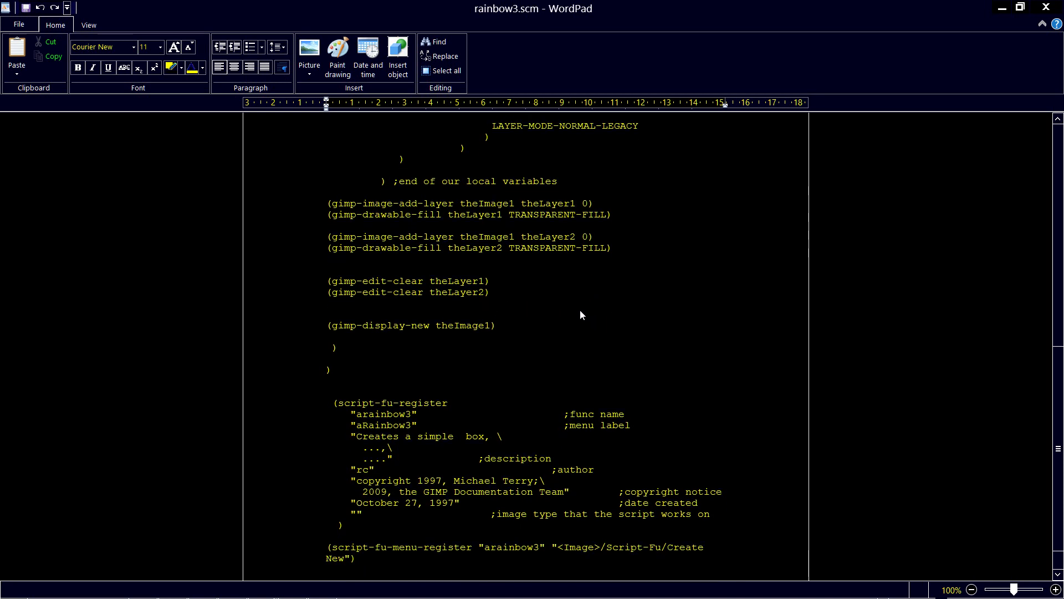
scroll(580, 309, "up", 2)
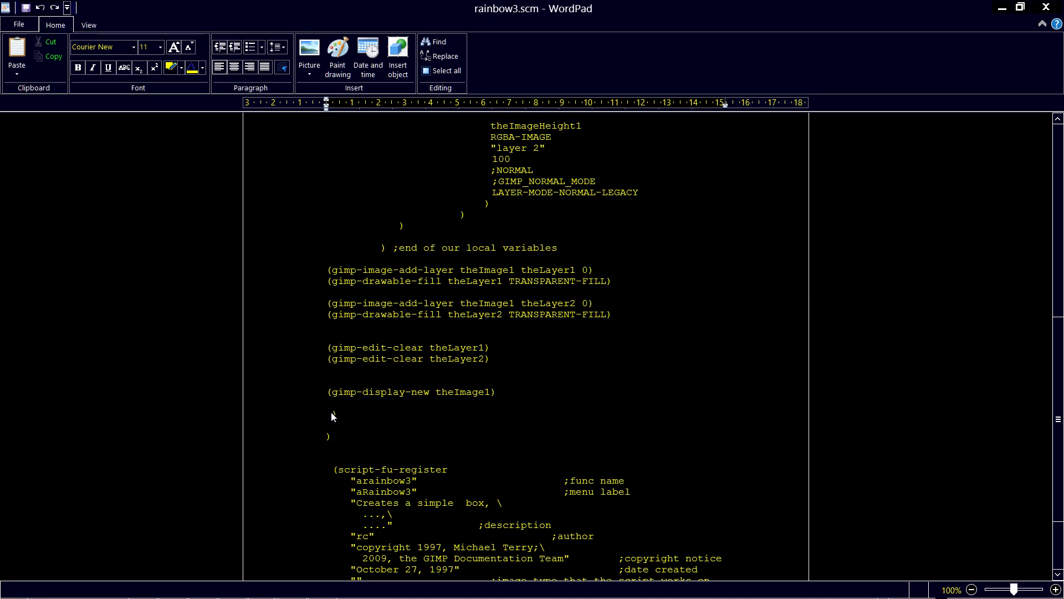
scroll(479, 392, "down", 1)
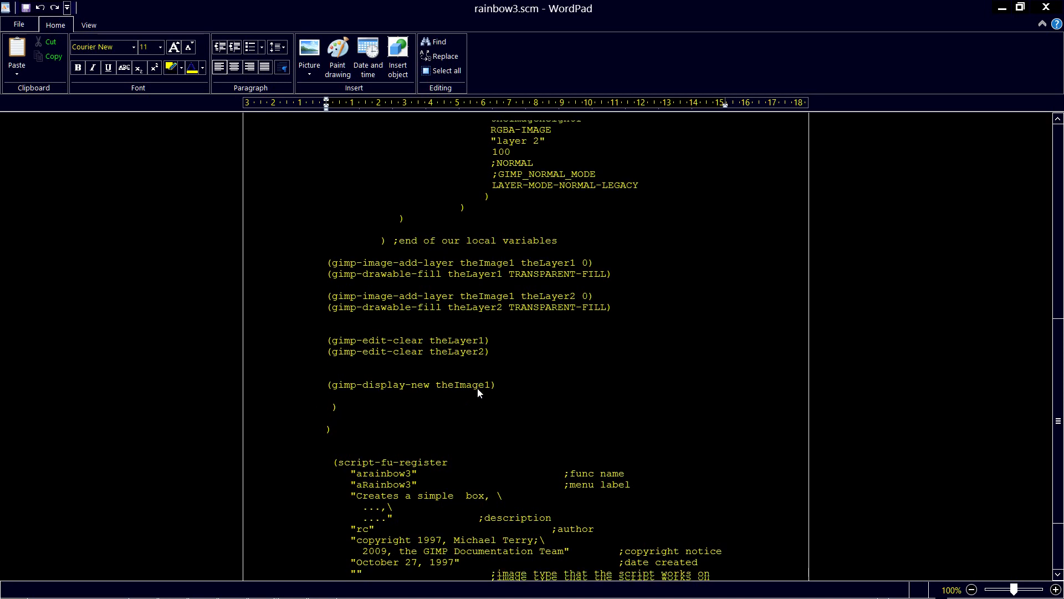
scroll(478, 388, "down", 3)
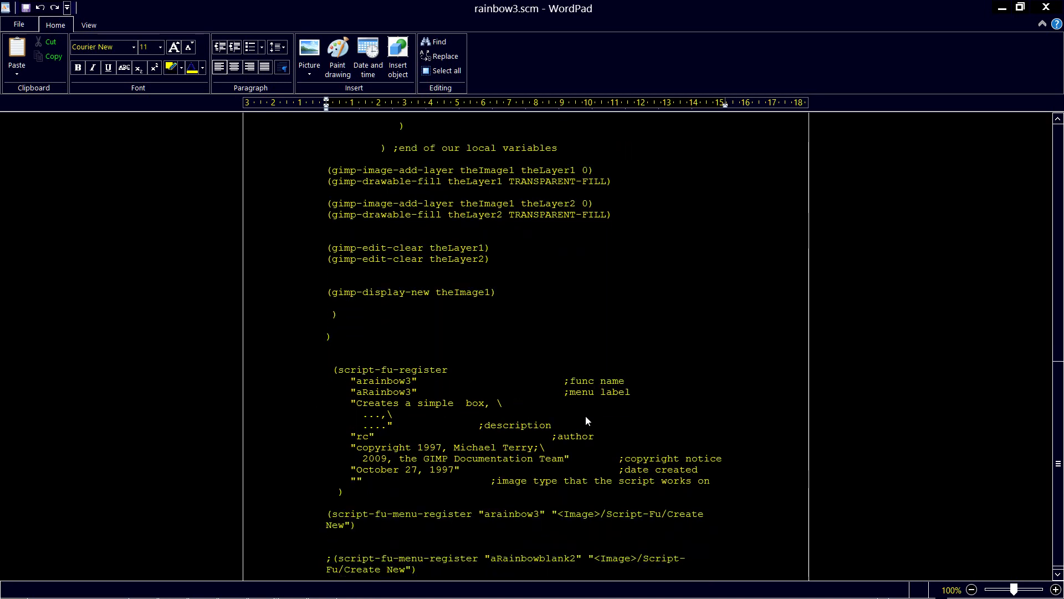
scroll(545, 413, "down", 1)
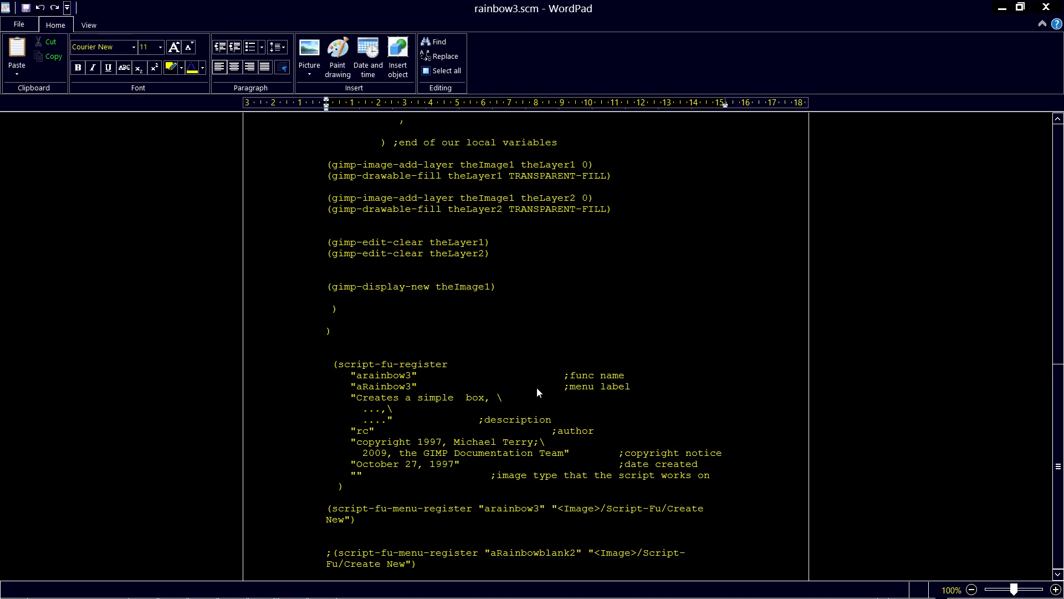
left_click(419, 442)
Step: Remove the original author's name and change the 1997 copyright year to 2020
left_click_drag(454, 444, 541, 446)
key("Delete")
type("Rosspct")
type("raining")
key("BackSpace")
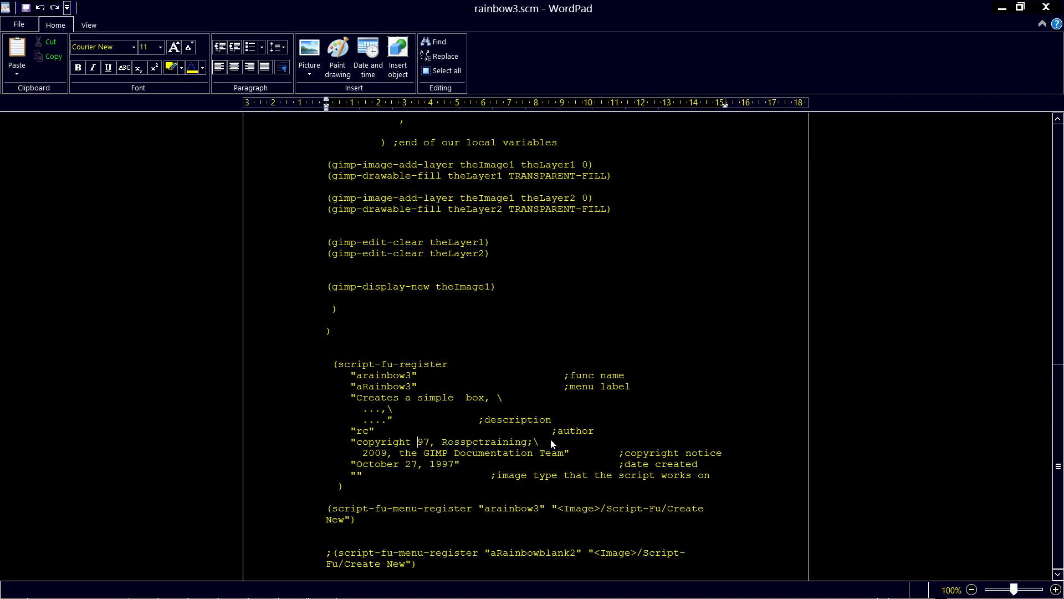
key("Delete")
key("Delete")
key("Delete")
type("2-")
key("BackSpace")
type("020")
key("Down")
key("Up")
Step: Change 2009 to 2020, replace the GIMP Documentation Team credit, and set date 'may 2, 2020'
key("Delete")
key("Delete")
type("1")
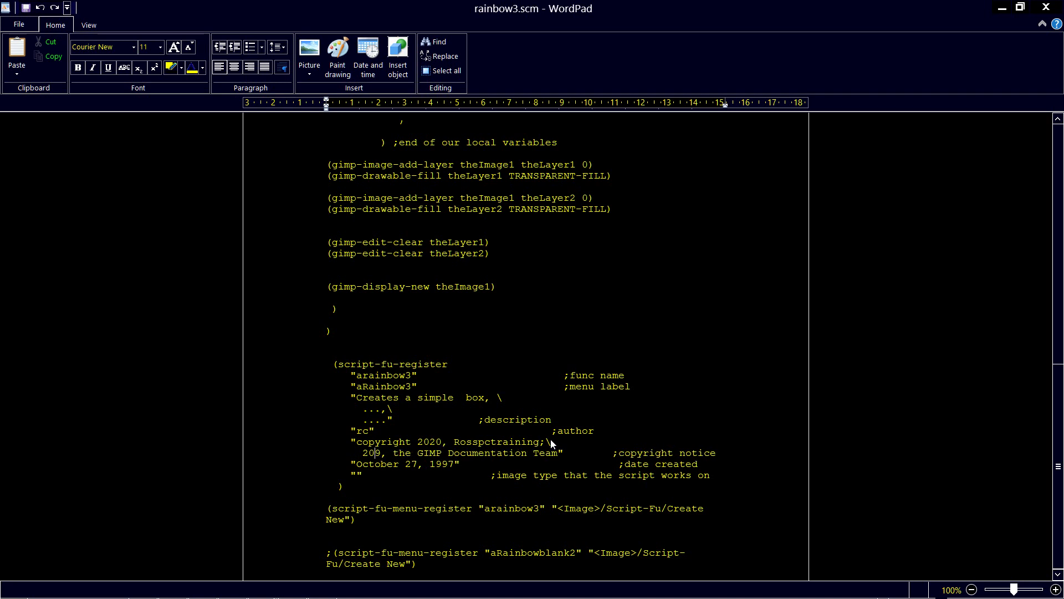
type("0")
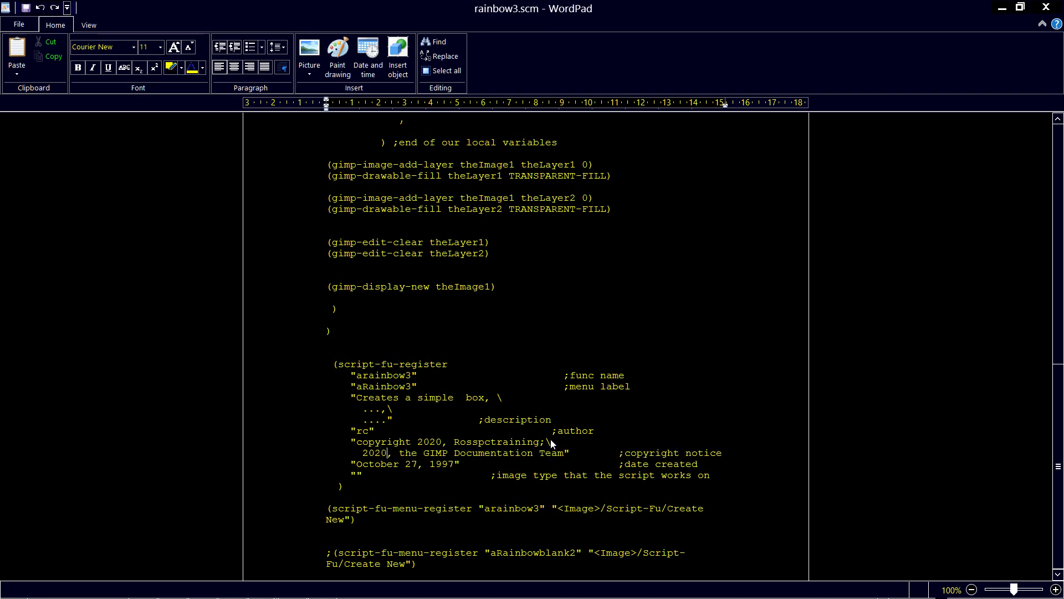
key("Delete")
key("Delete")
key("Delete")
key("Delete")
key("Delete")
key("Delete")
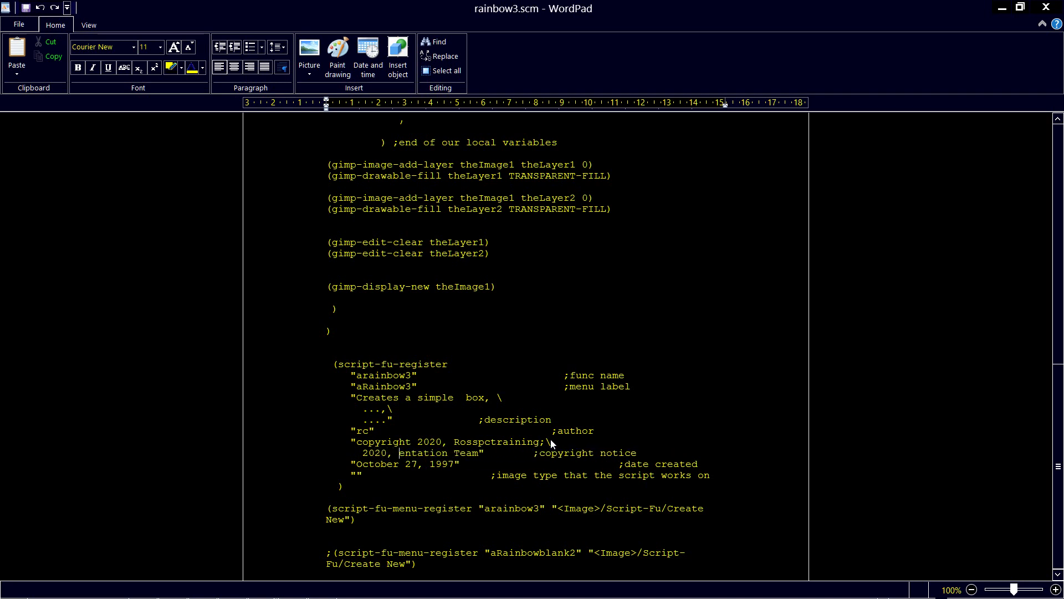
key("Delete")
key("Delete")
key("Delete")
key("Delete")
key("Delete")
key("Delete")
key("Delete")
key("Delete")
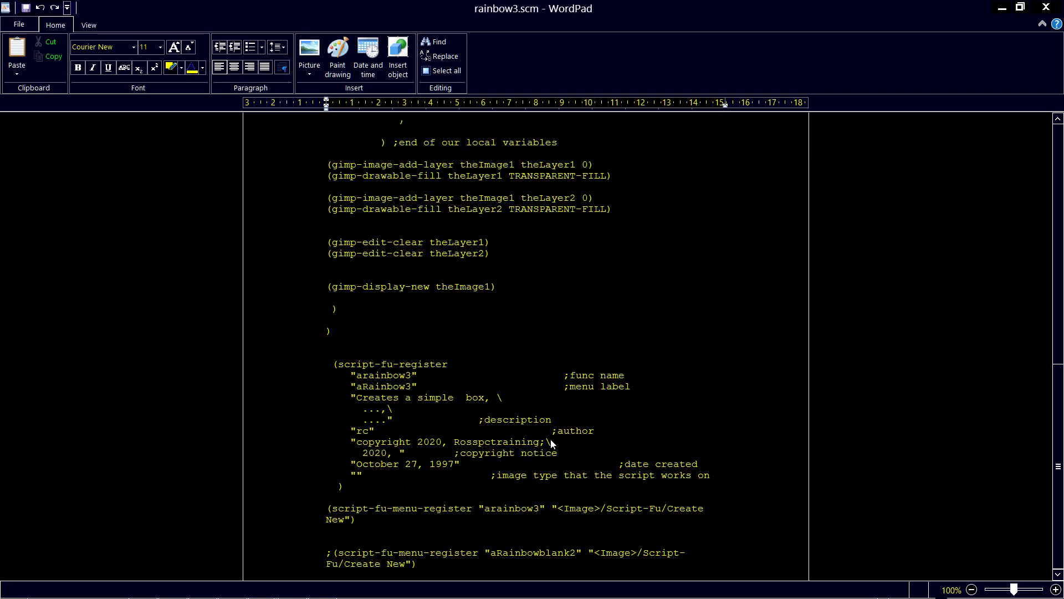
type("rosspctraining")
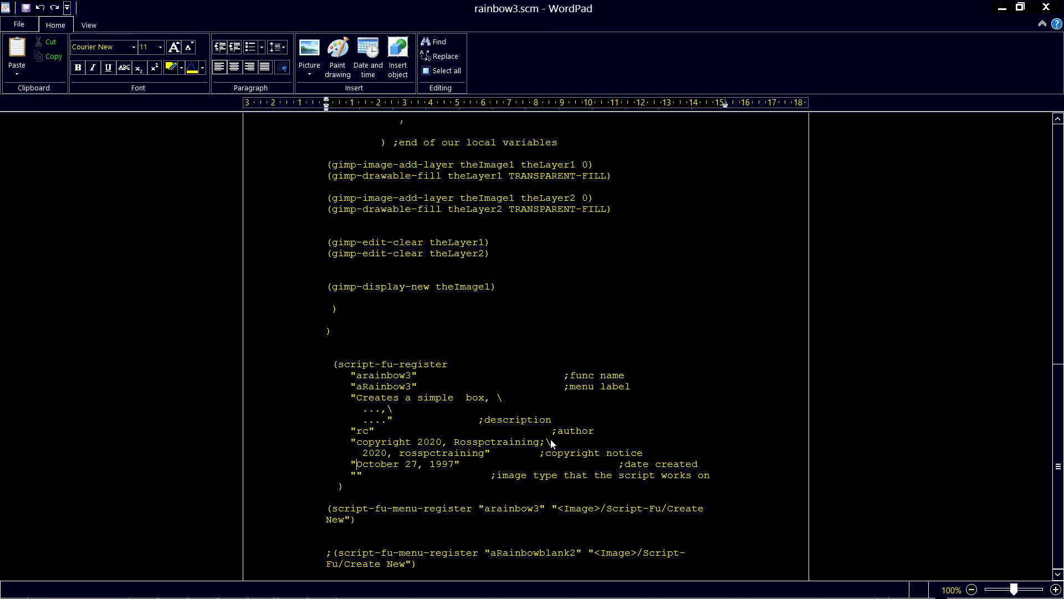
type("may 2 20")
type("20")
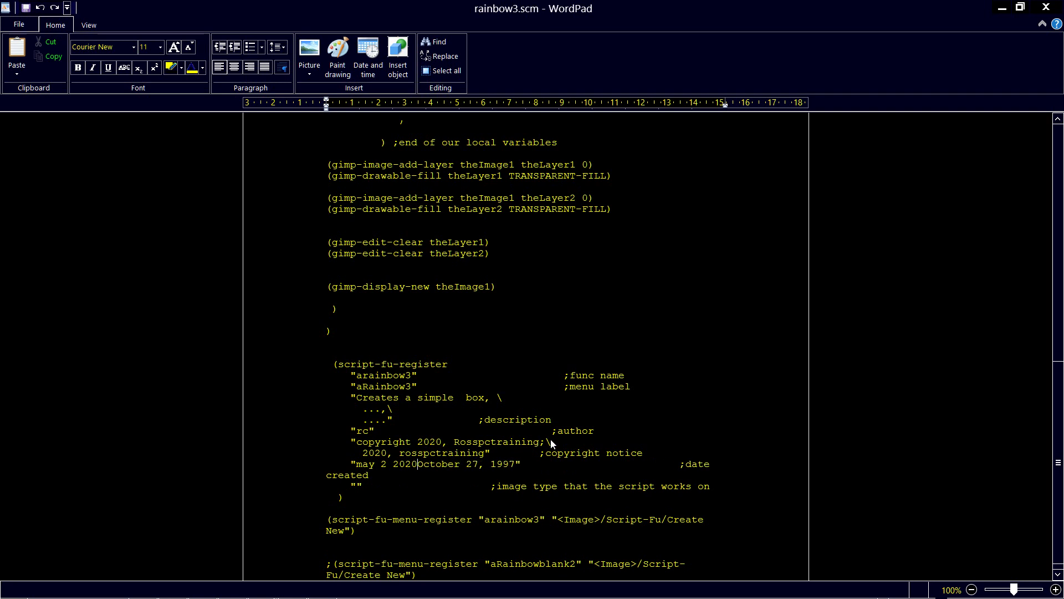
key("Delete")
key("Delete")
key("Delete")
key("Delete")
key("Delete")
key("Delete")
key("Delete")
key("Delete")
key("Delete")
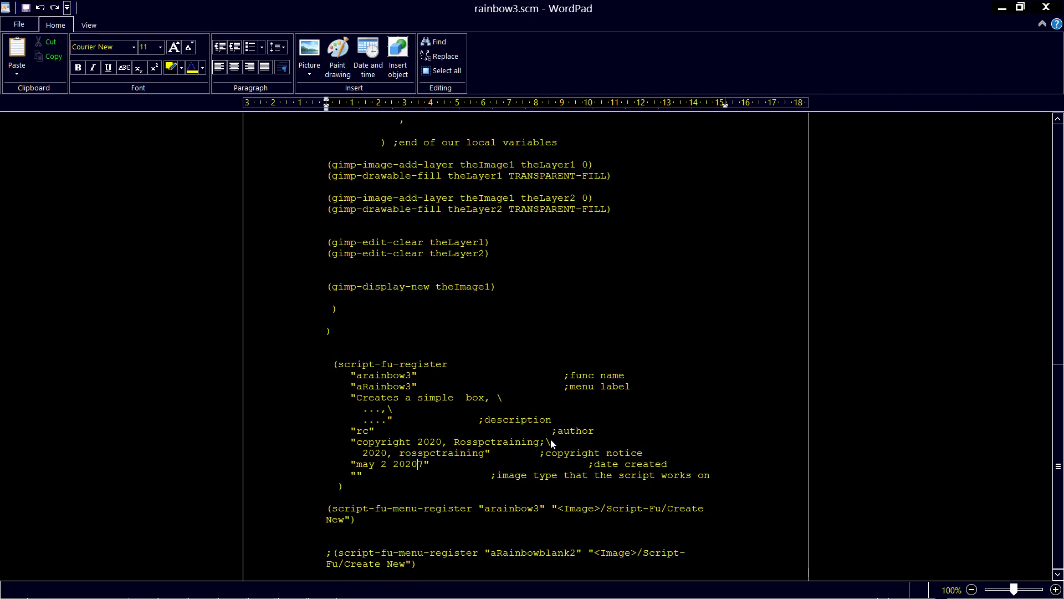
key("Delete")
key("Delete")
type(",")
scroll(414, 359, "up", 3)
scroll(414, 358, "up", 5)
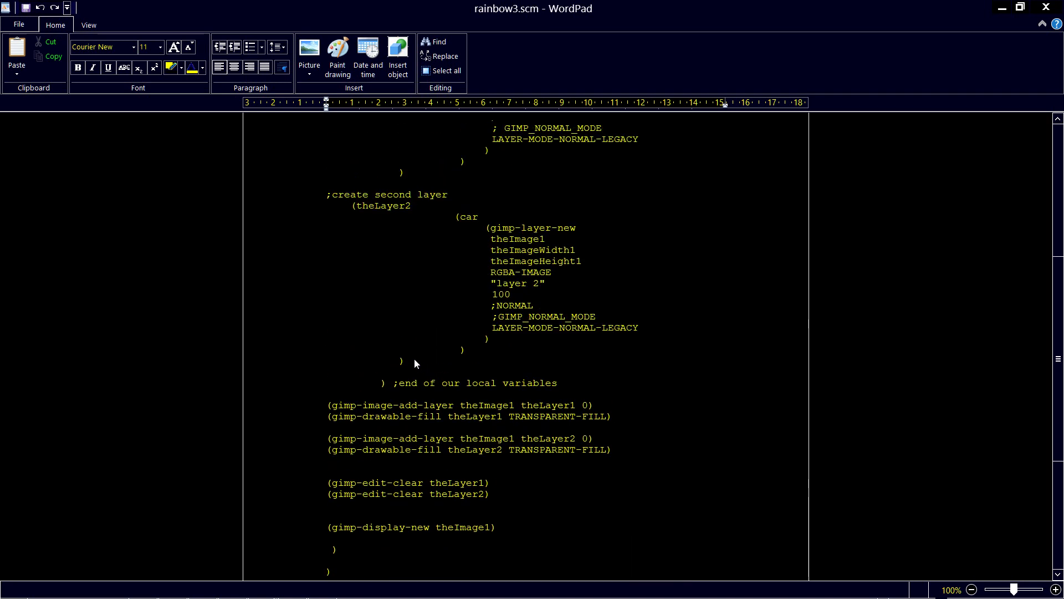
scroll(414, 359, "up", 5)
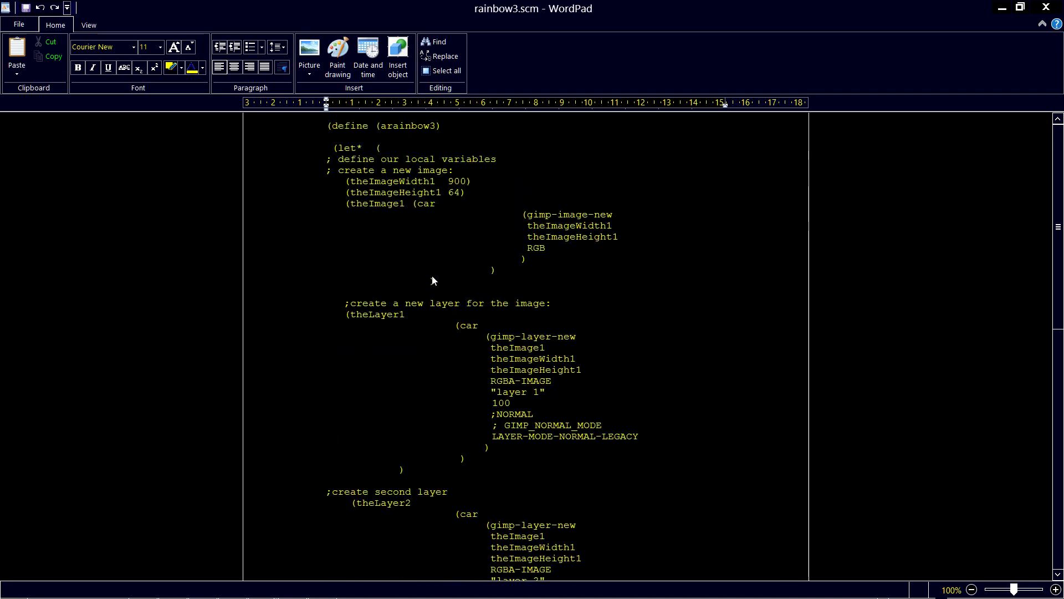
scroll(435, 273, "down", 2)
scroll(472, 253, "up", 2)
scroll(498, 172, "up", 2, "ctrl")
scroll(497, 172, "up", 2)
scroll(498, 172, "up", 2)
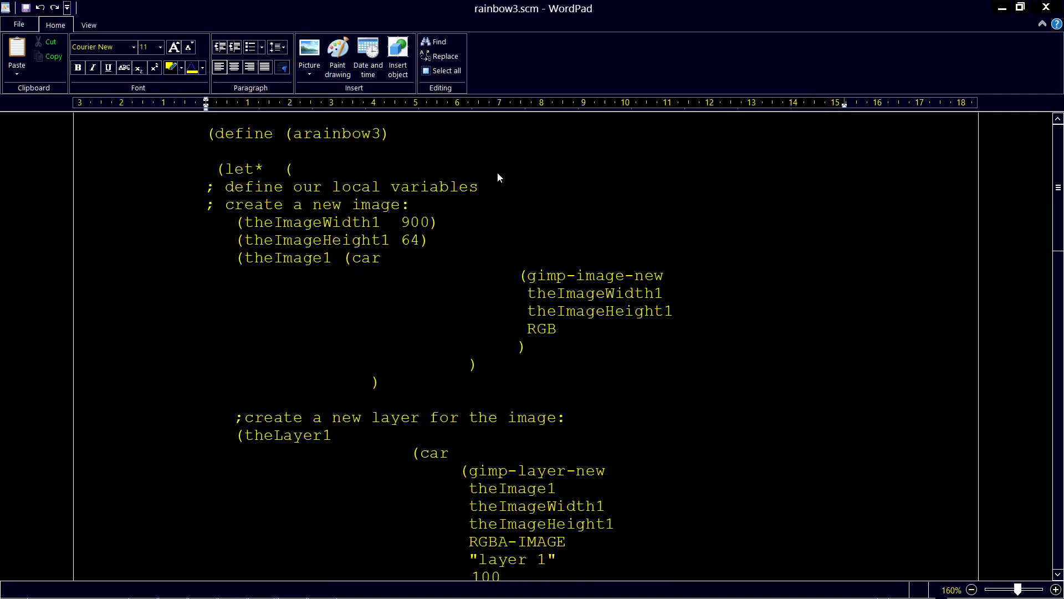
scroll(497, 172, "up", 2)
scroll(498, 172, "up", 1)
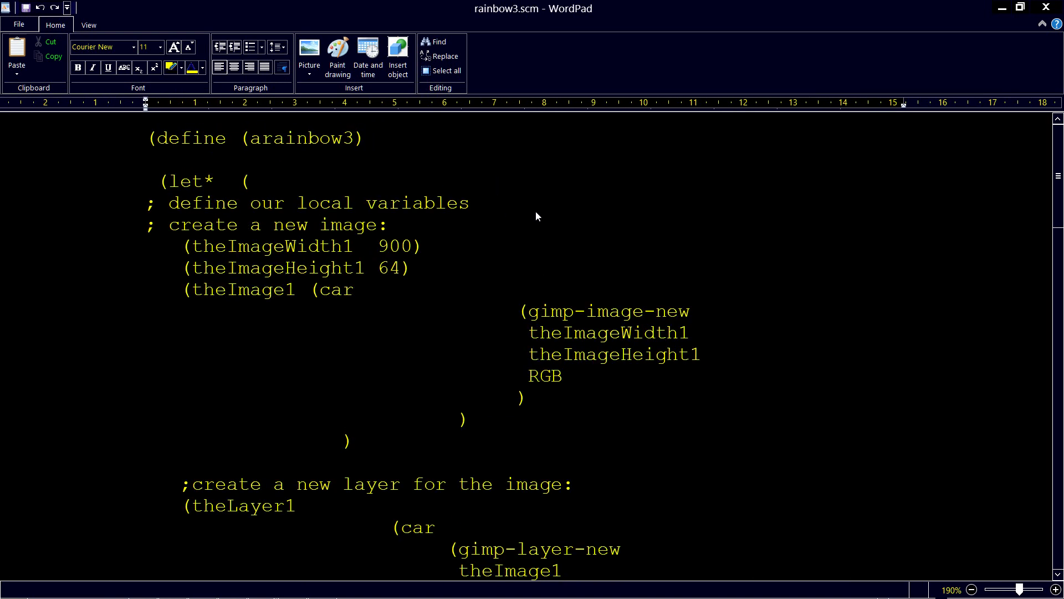
scroll(496, 245, "down", 1)
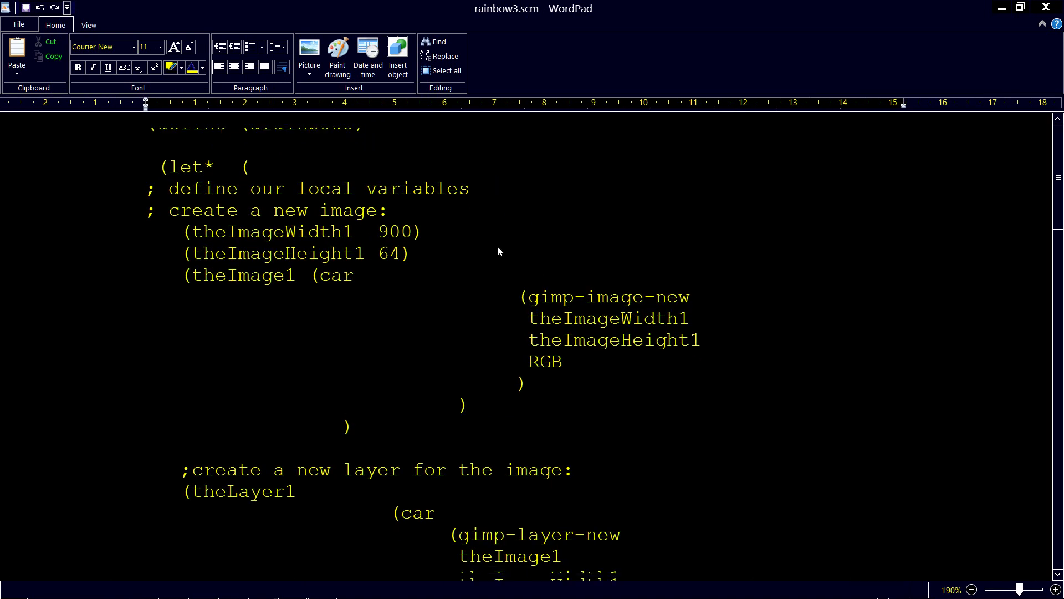
scroll(496, 245, "up", 1)
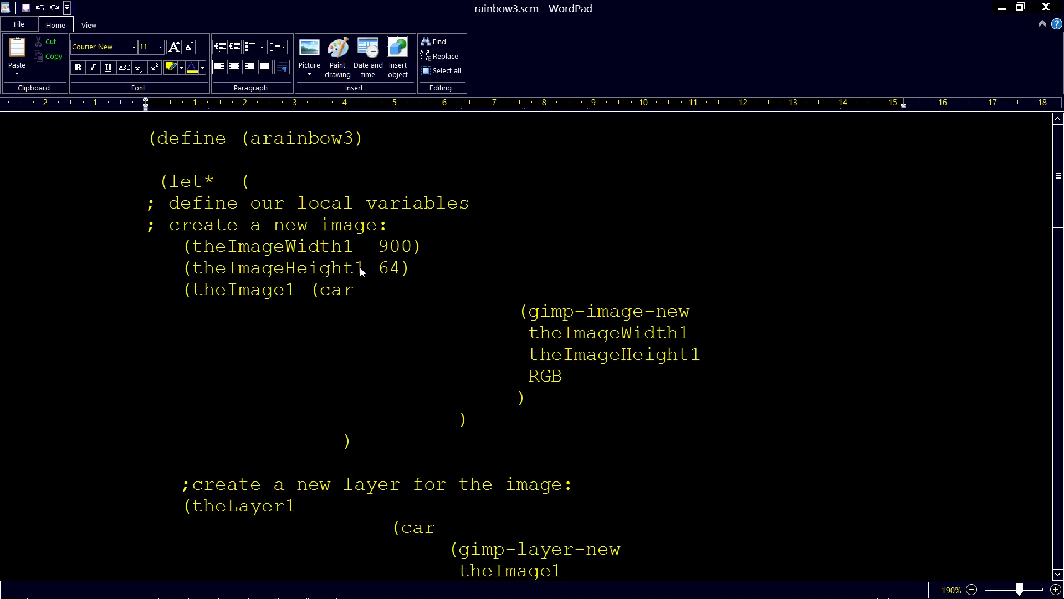
scroll(412, 303, "down", 1)
scroll(420, 288, "down", 1)
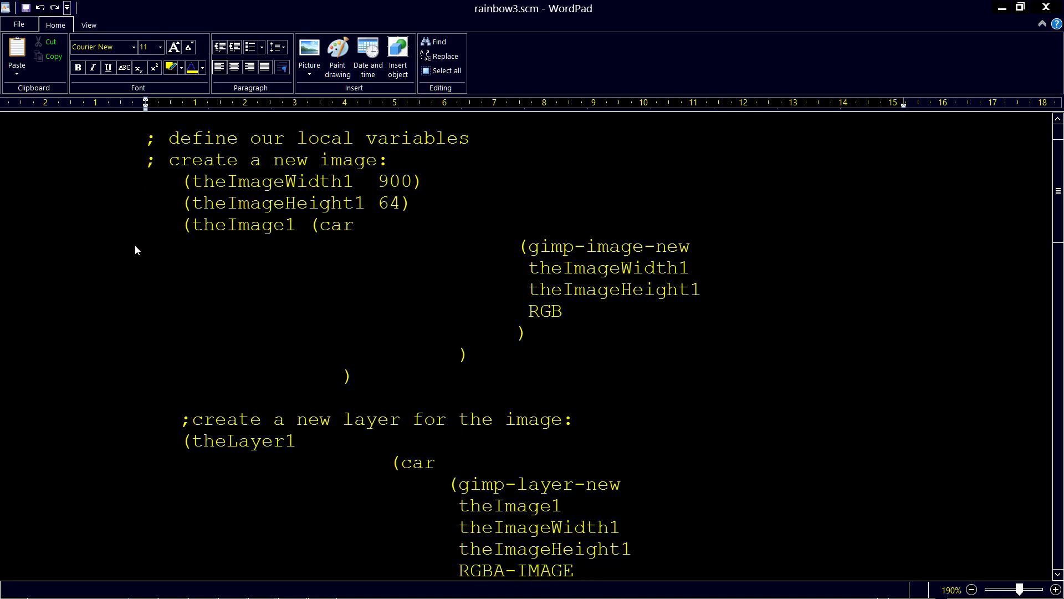
scroll(336, 243, "down", 2)
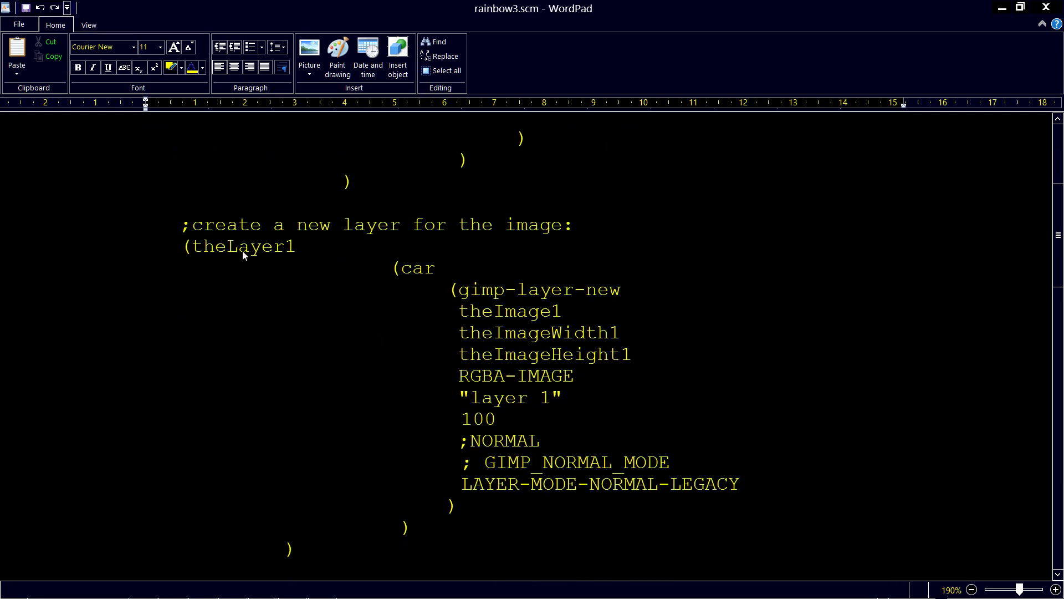
scroll(460, 300, "down", 1)
scroll(459, 297, "down", 1)
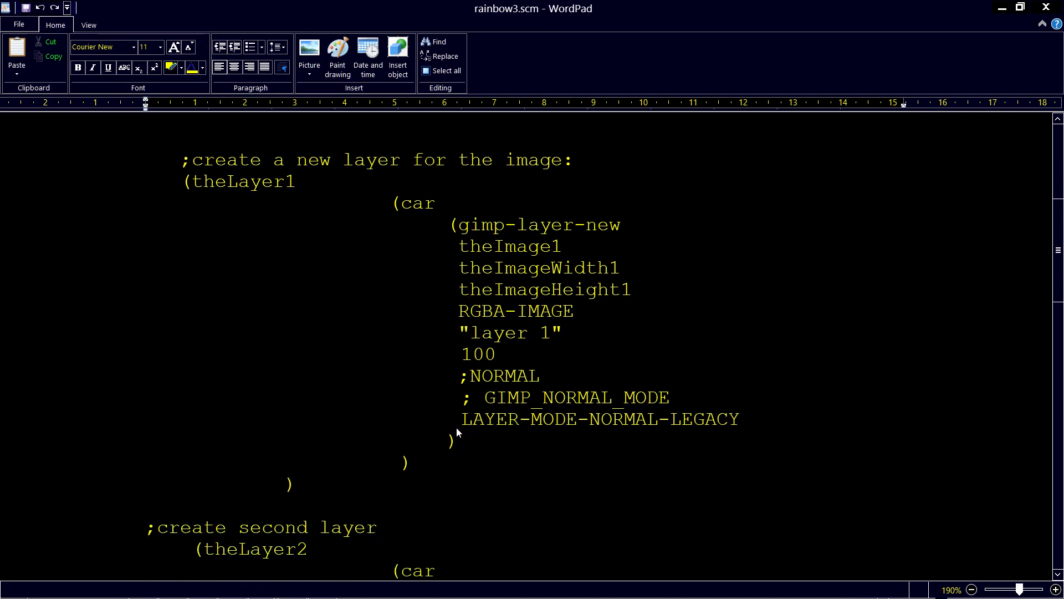
left_click_drag(462, 420, 741, 419)
scroll(536, 341, "down", 1)
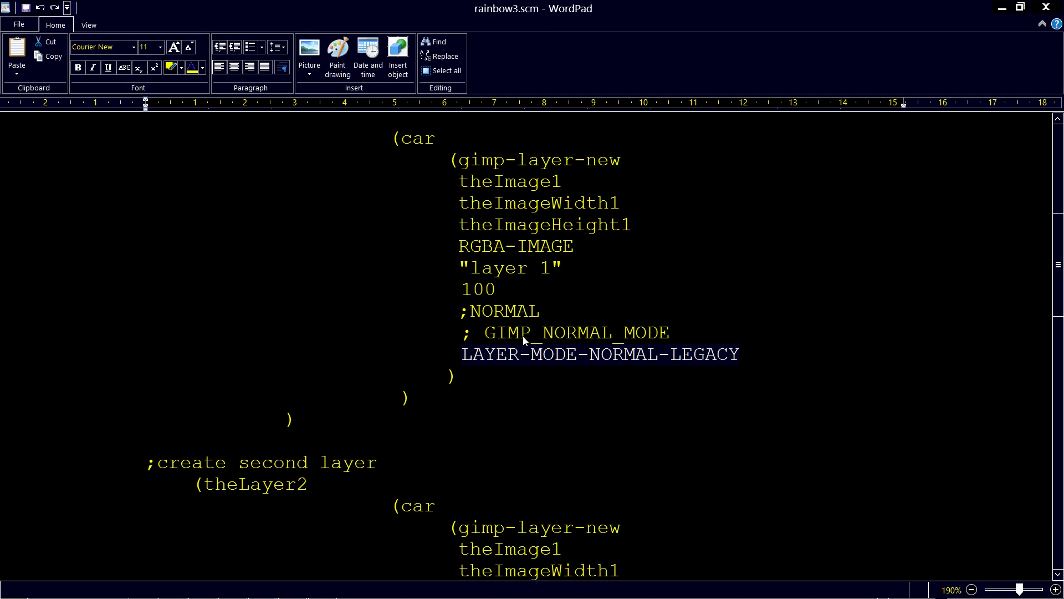
scroll(460, 330, "down", 1)
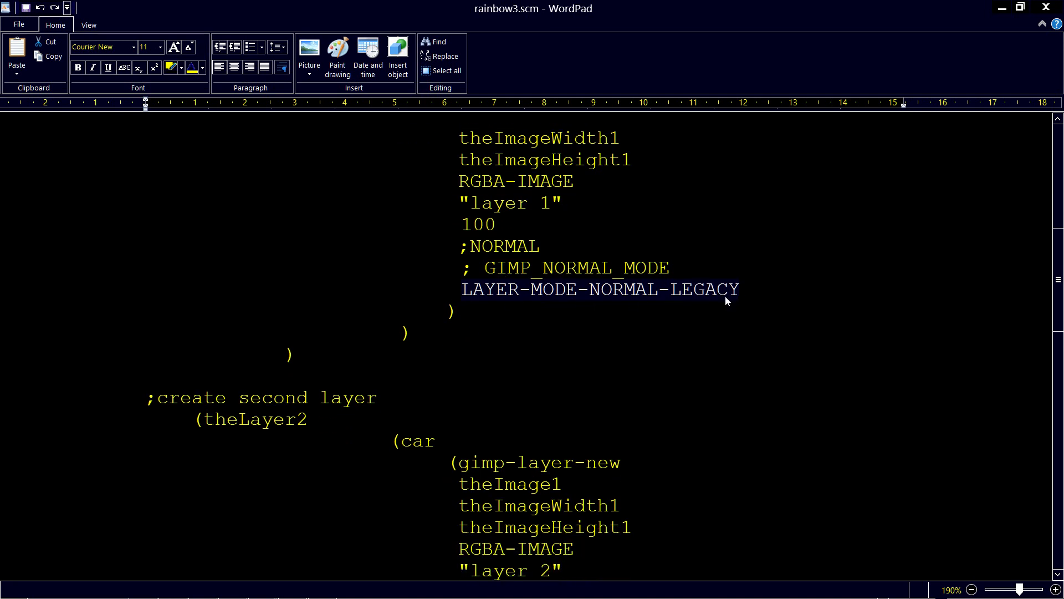
scroll(649, 312, "down", 1)
scroll(640, 312, "down", 1)
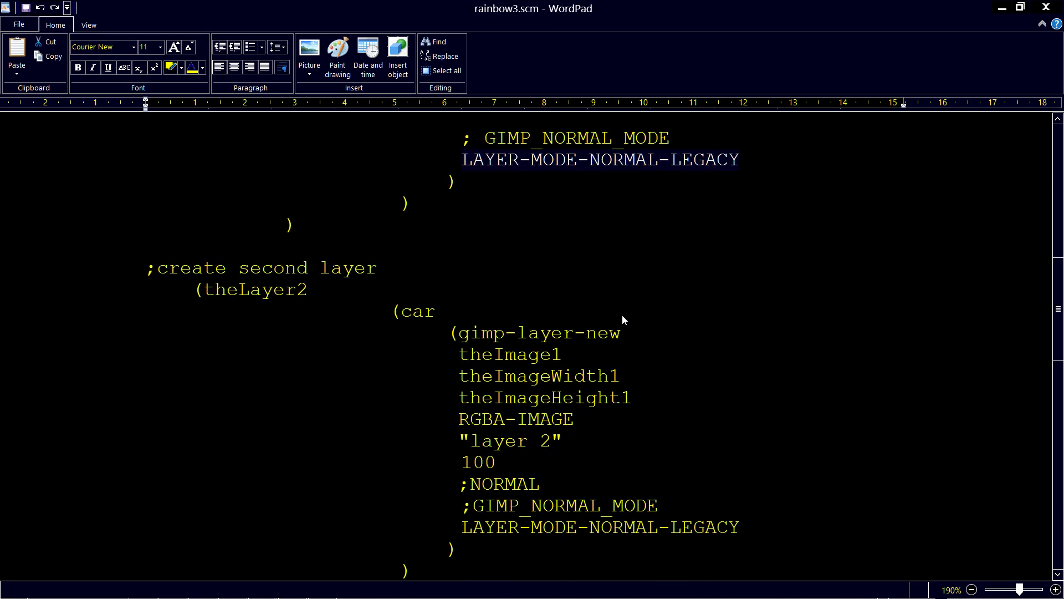
scroll(623, 315, "down", 1)
scroll(622, 315, "down", 1)
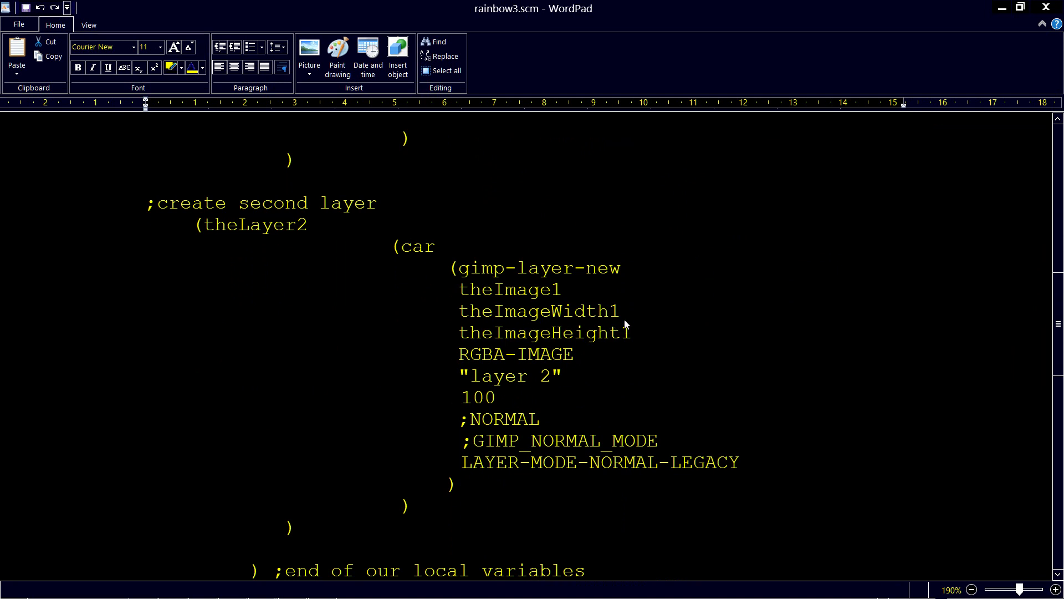
left_click_drag(462, 463, 781, 463)
scroll(559, 283, "down", 2)
scroll(559, 274, "down", 1)
scroll(559, 274, "down", 1)
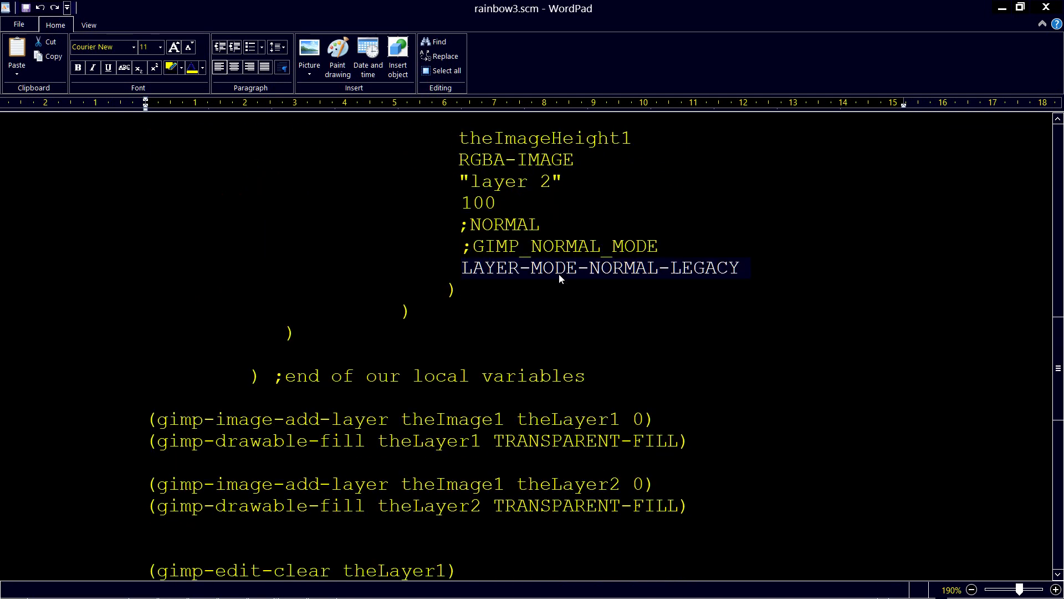
scroll(369, 334, "down", 2)
scroll(370, 335, "down", 1)
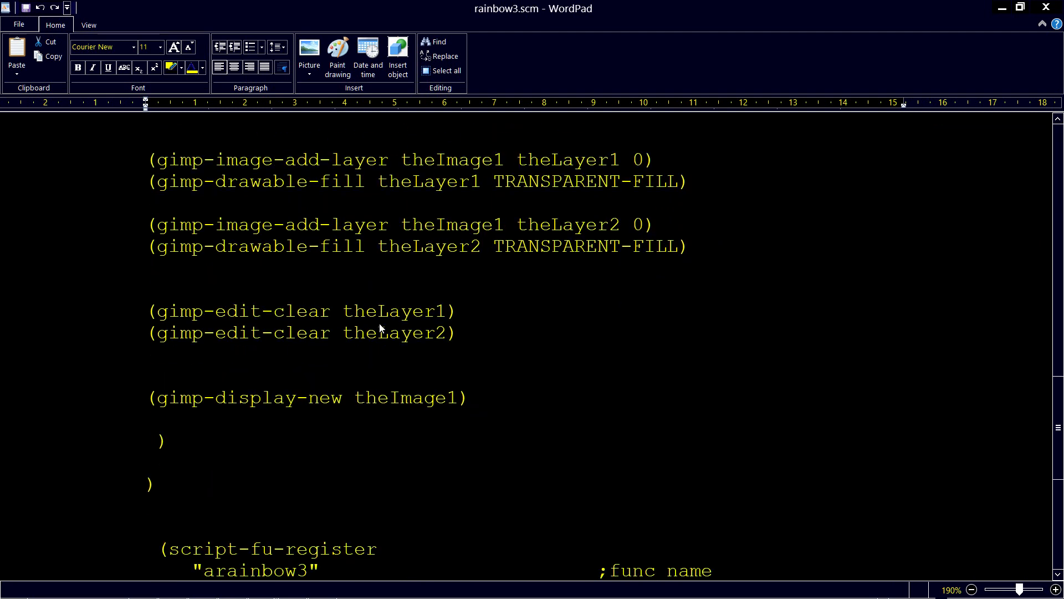
scroll(383, 328, "up", 1)
scroll(383, 322, "up", 1)
scroll(383, 322, "down", 3)
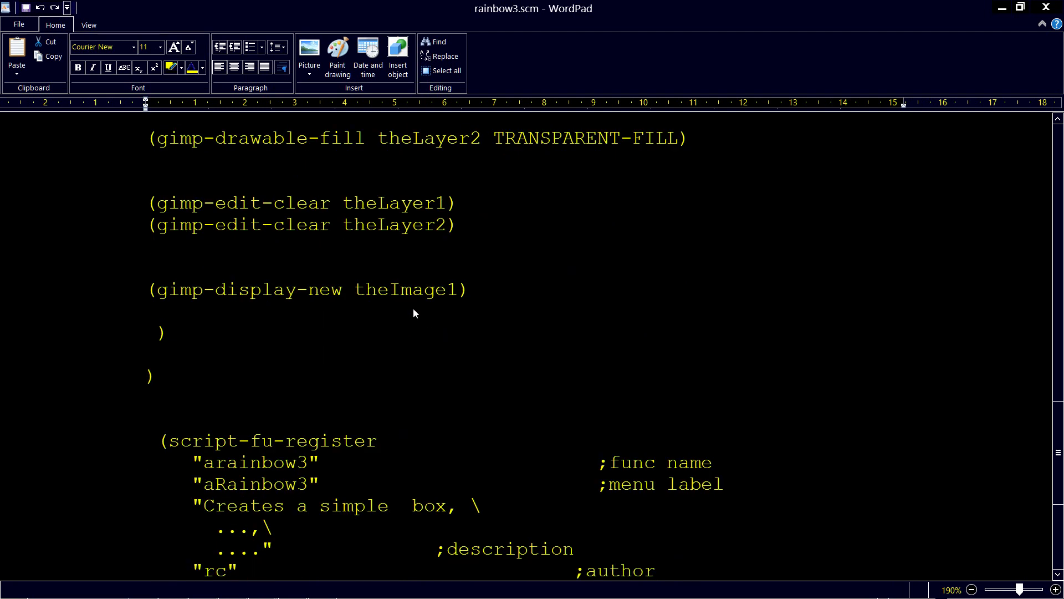
scroll(414, 309, "up", 3)
scroll(436, 306, "up", 2)
scroll(450, 300, "down", 3)
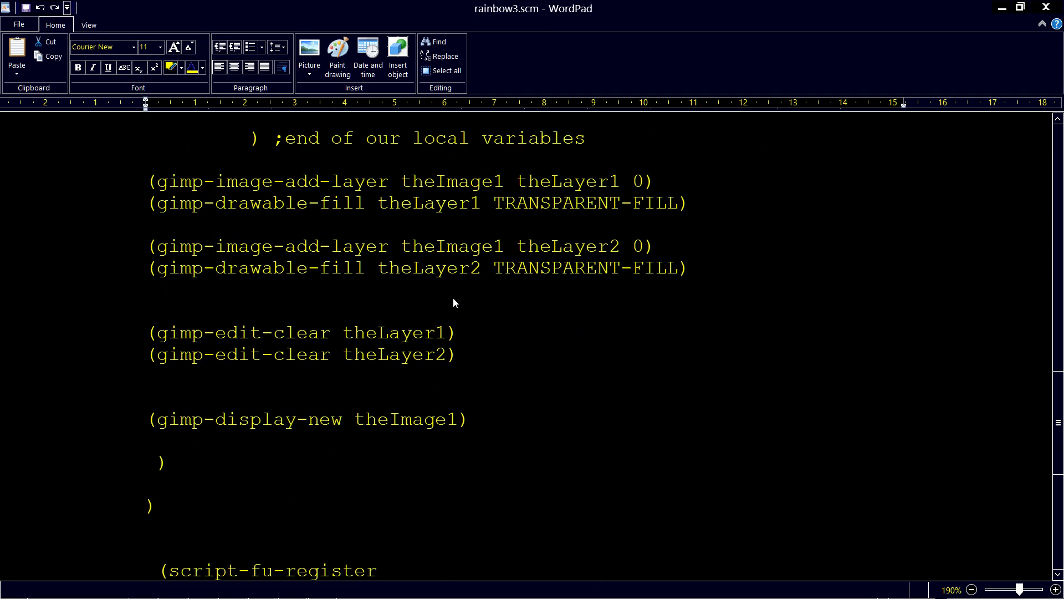
scroll(453, 297, "down", 4)
scroll(454, 297, "up", 5)
scroll(454, 297, "down", 6)
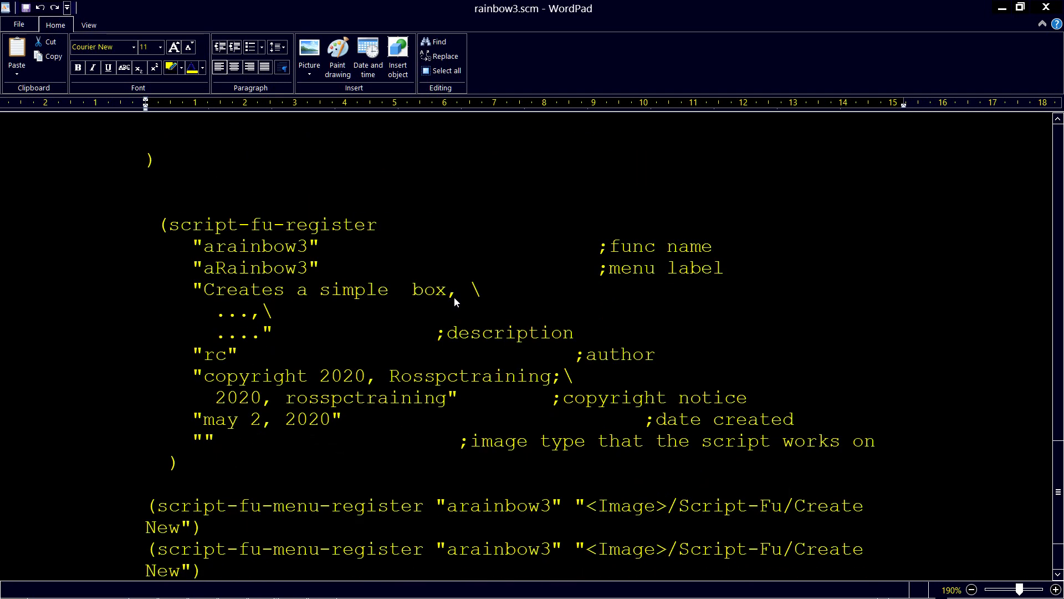
scroll(454, 297, "down", 4)
scroll(454, 297, "up", 3)
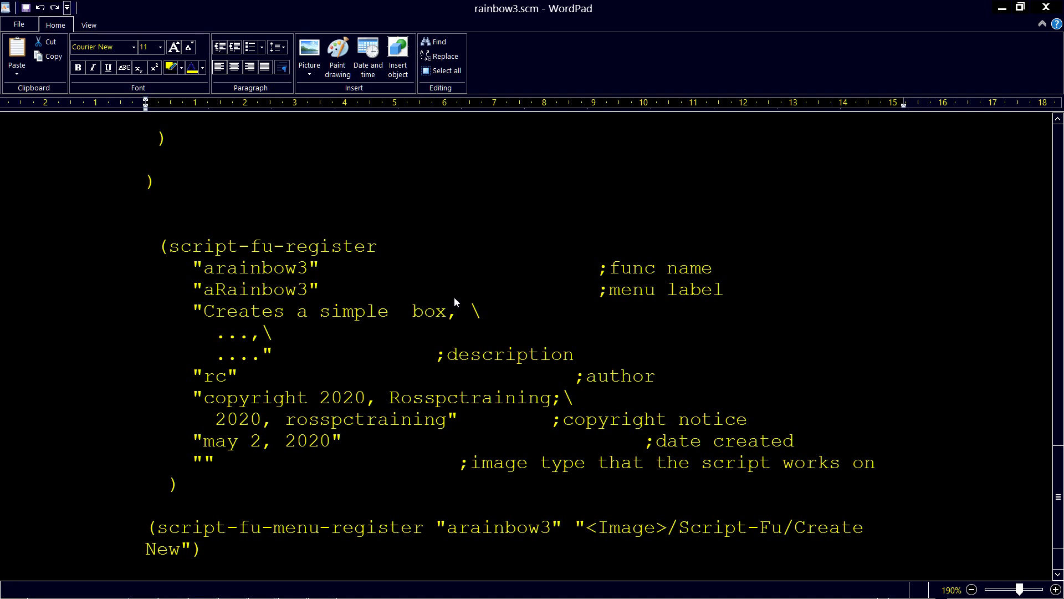
left_click(438, 372)
Step: Align the description, menu label and func name comments in the register block
key("Delete")
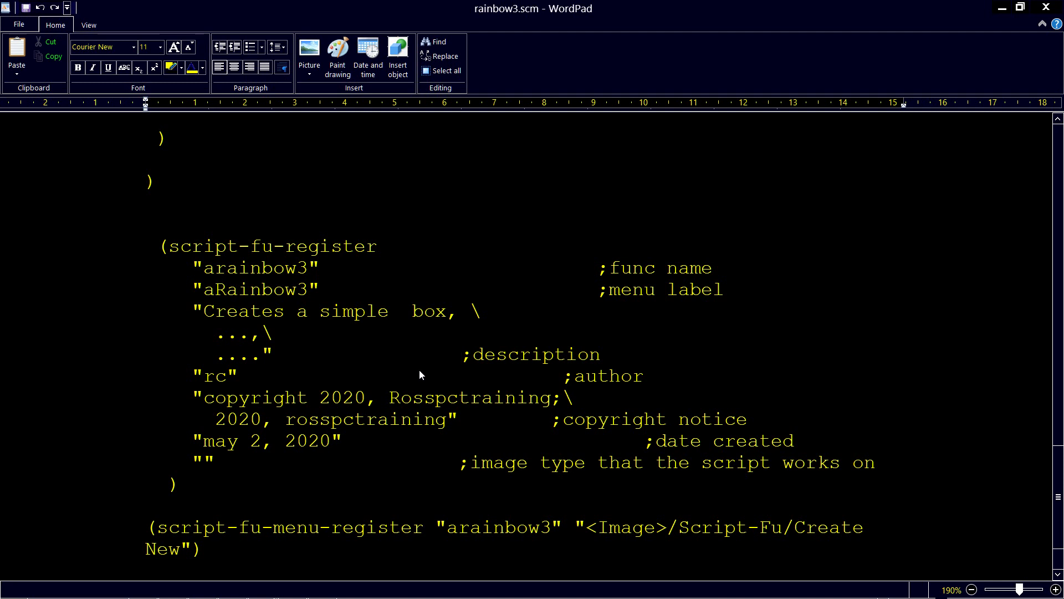
key("Tab")
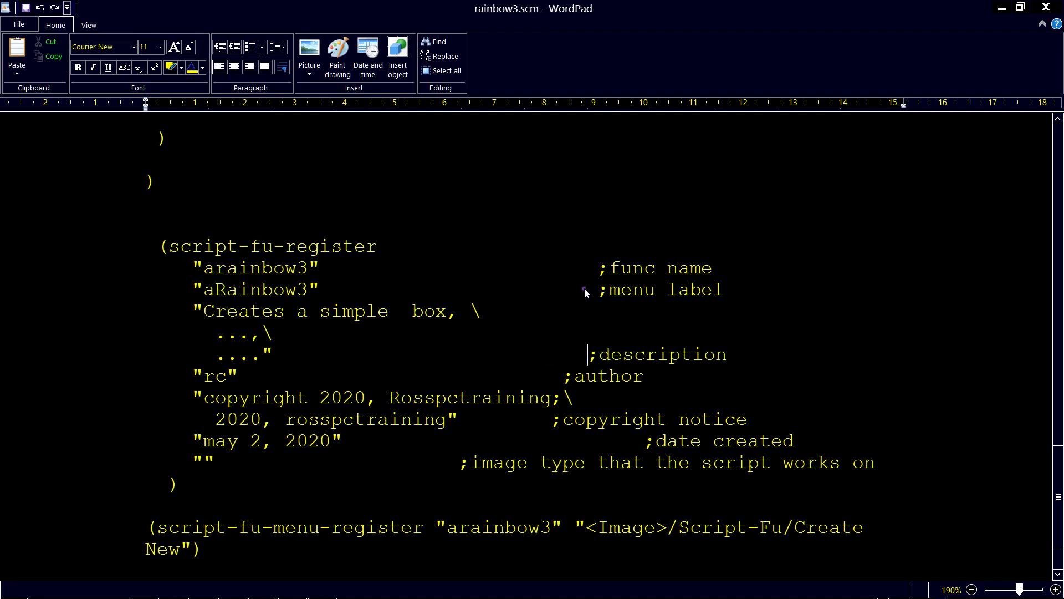
left_click(597, 289)
key("BackSpace")
left_click(597, 268)
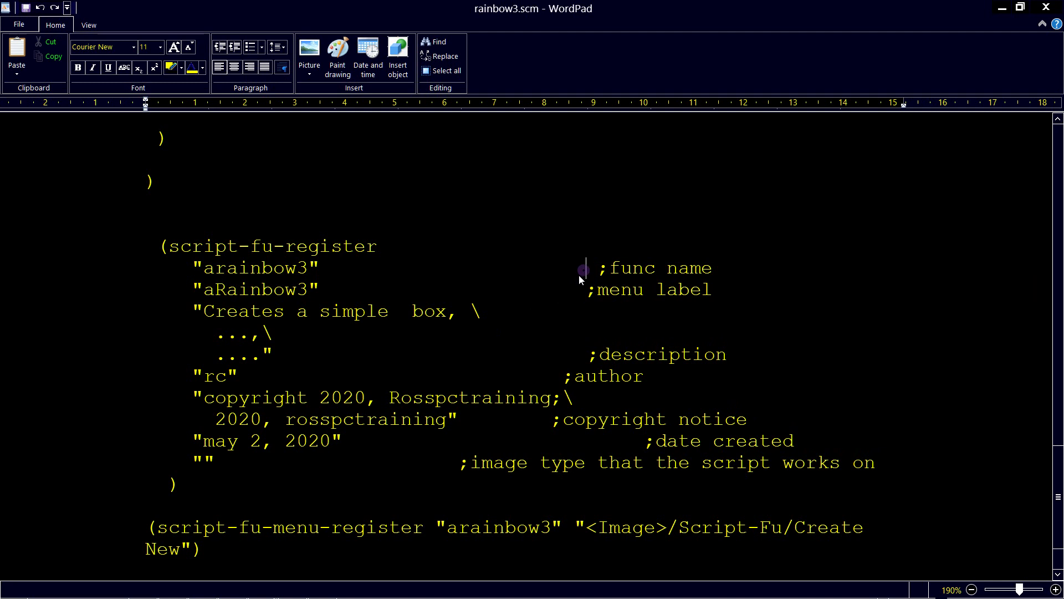
key("BackSpace")
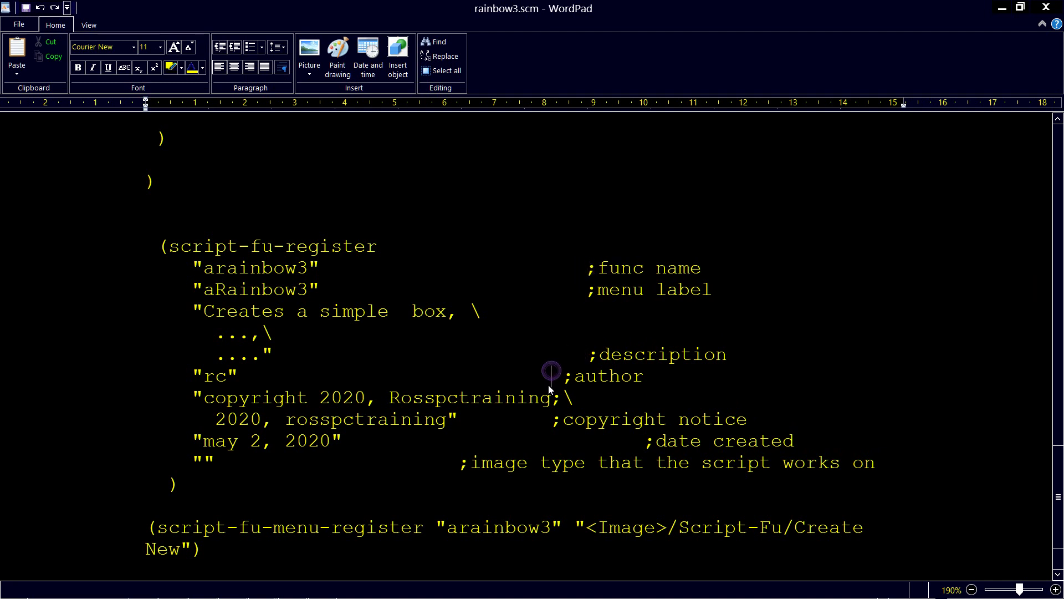
Step: Align the author and date-created comments, and delete the commented aRainbowblank2 menu-register line
left_click(569, 377)
key("Tab")
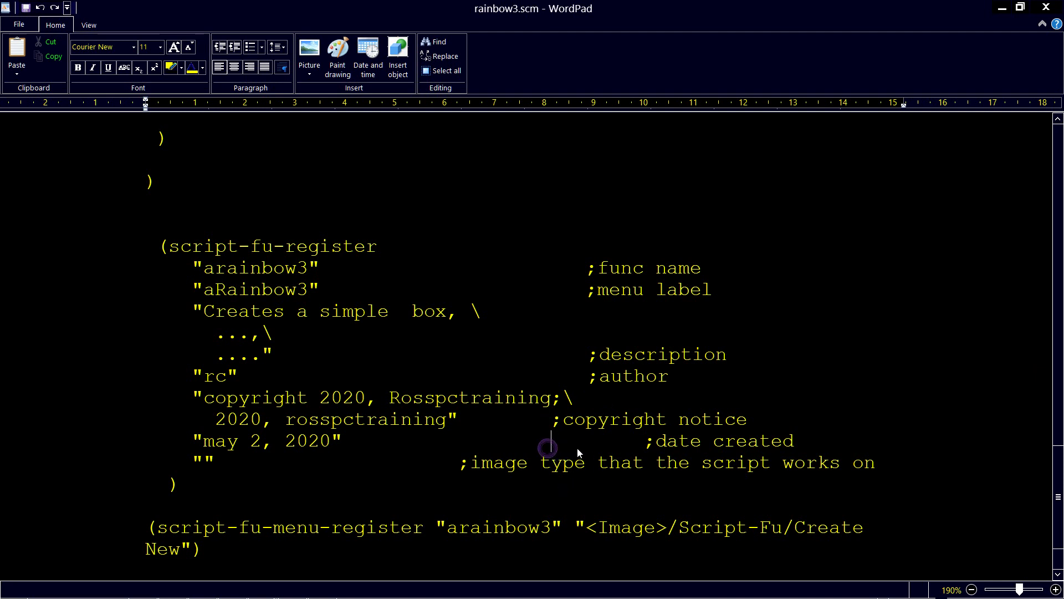
left_click(590, 442)
key("Delete")
key("Delete")
key("Delete")
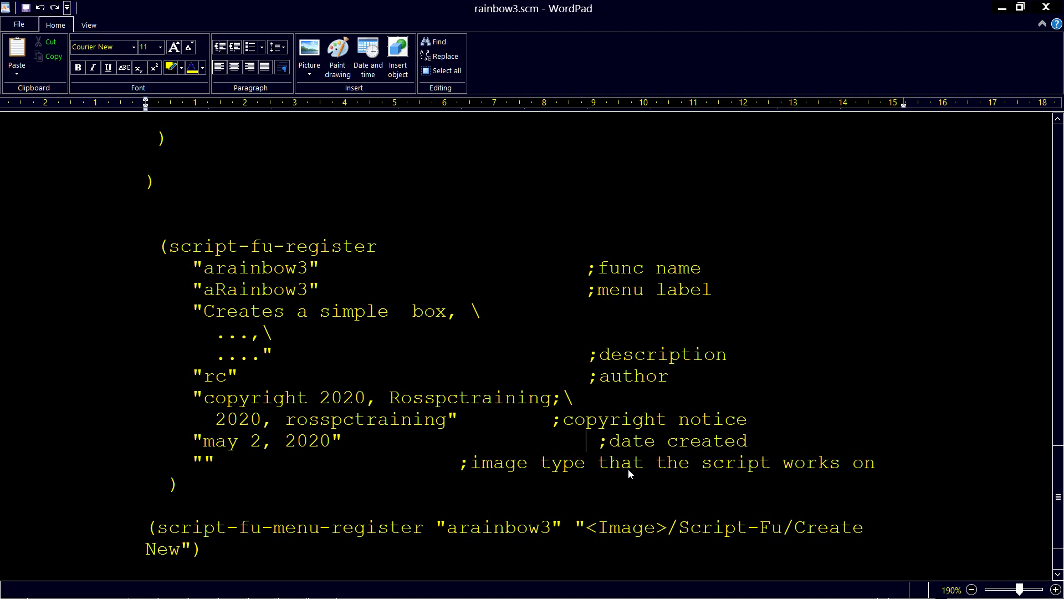
key("Delete")
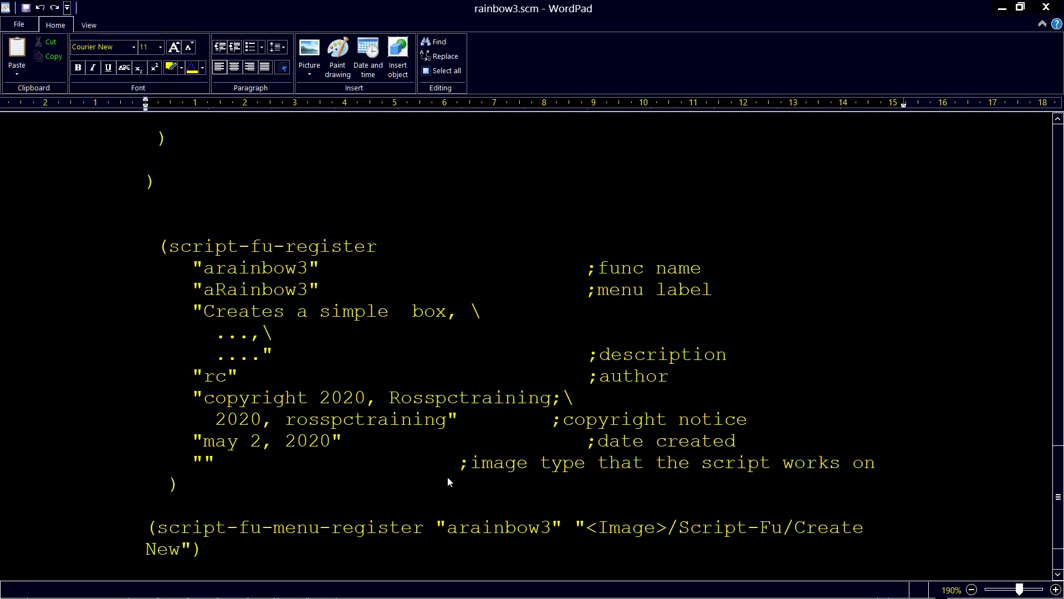
scroll(513, 413, "down", 1)
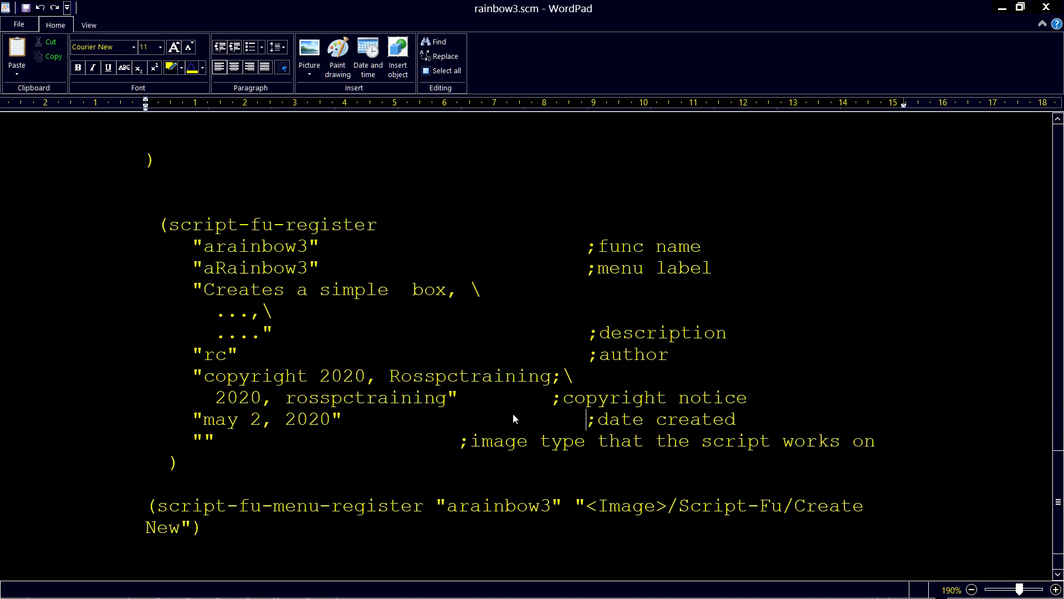
scroll(514, 413, "down", 1)
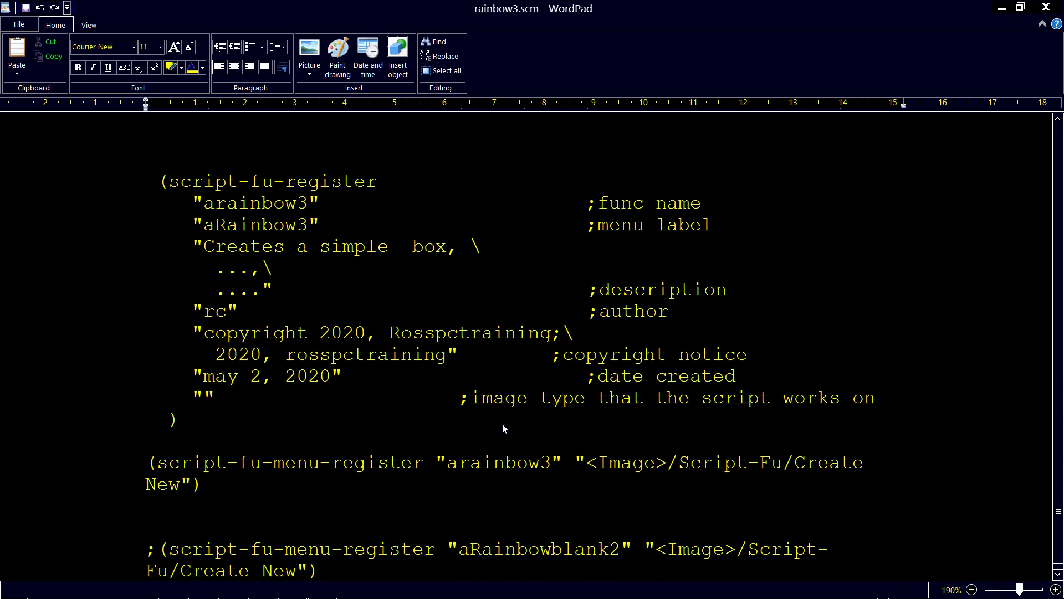
key("shift+Down")
key("shift+Down")
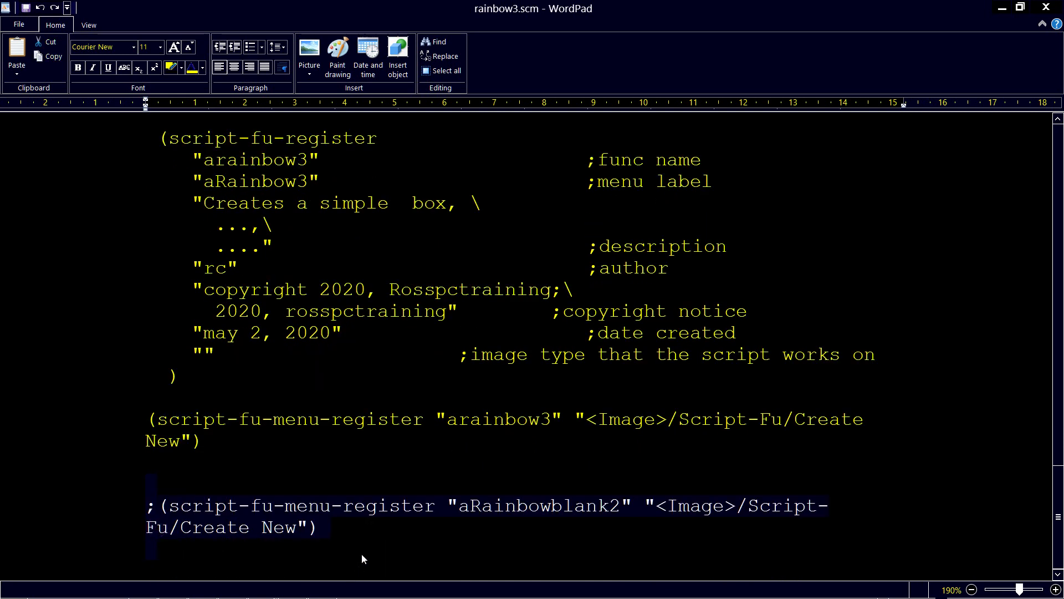
key("Delete")
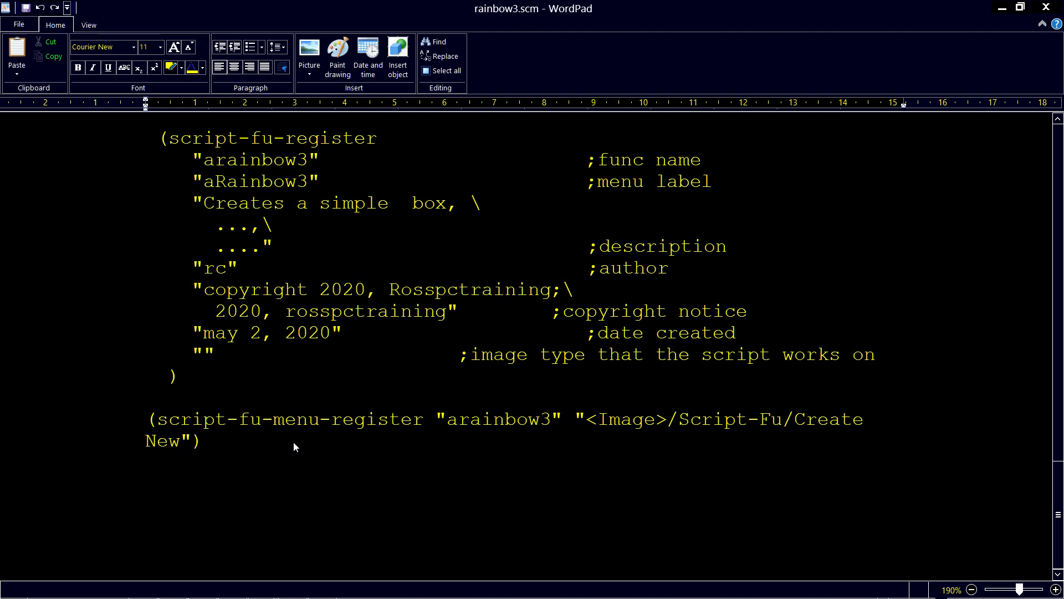
scroll(332, 440, "up", 3)
scroll(391, 430, "up", 2)
scroll(392, 430, "down", 1)
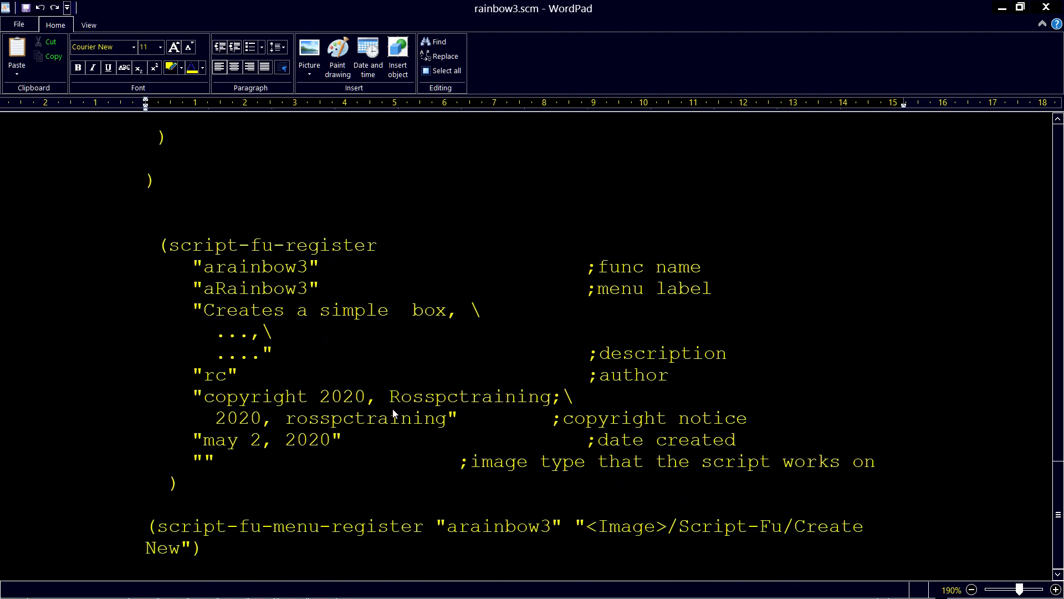
scroll(393, 414, "up", 1)
scroll(242, 391, "up", 3)
scroll(241, 392, "up", 3)
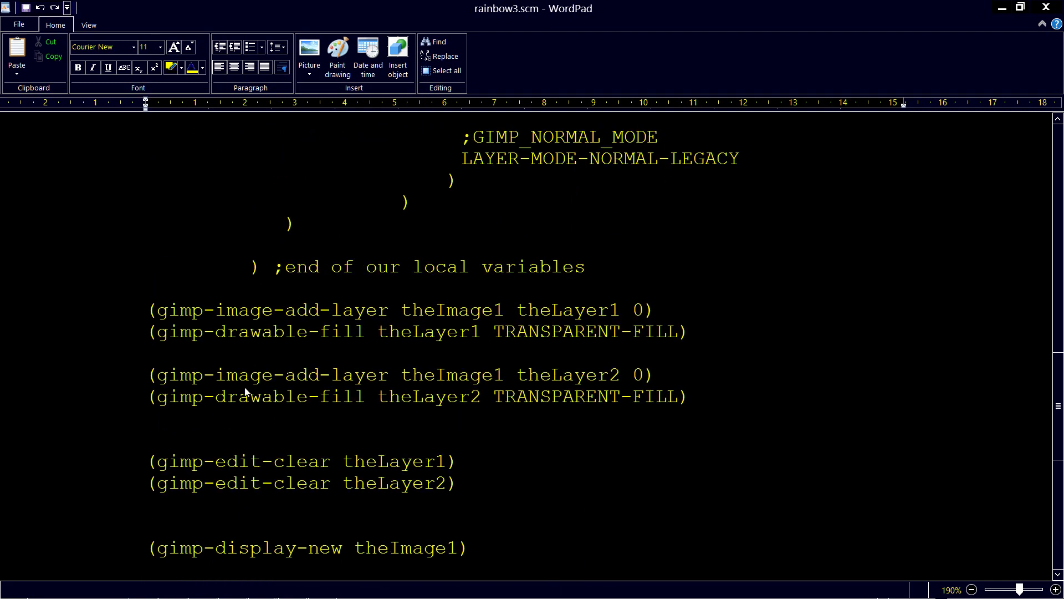
scroll(250, 392, "up", 5)
scroll(316, 369, "up", 5)
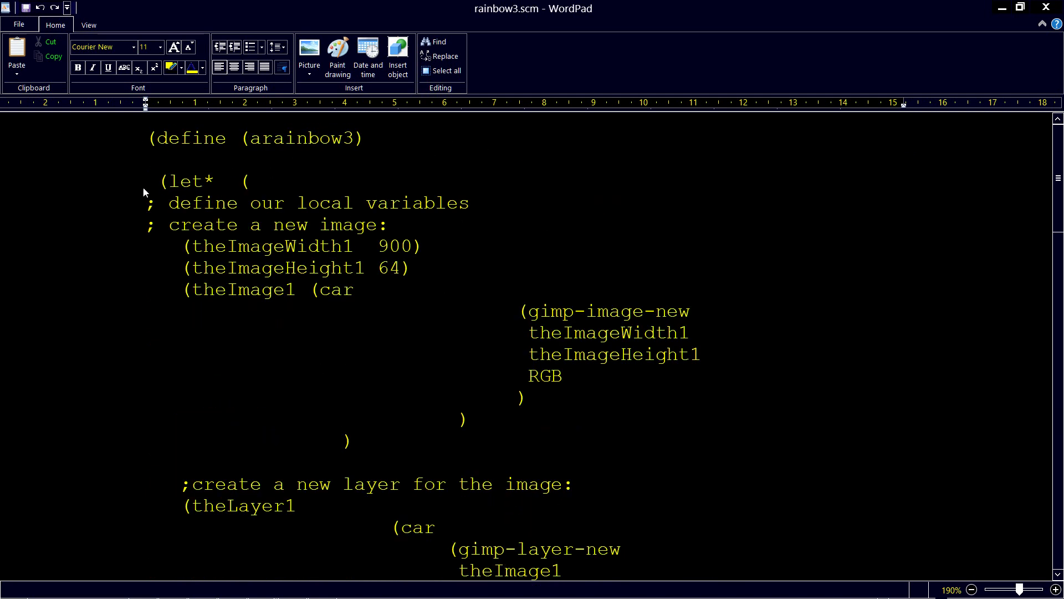
scroll(279, 218, "down", 3)
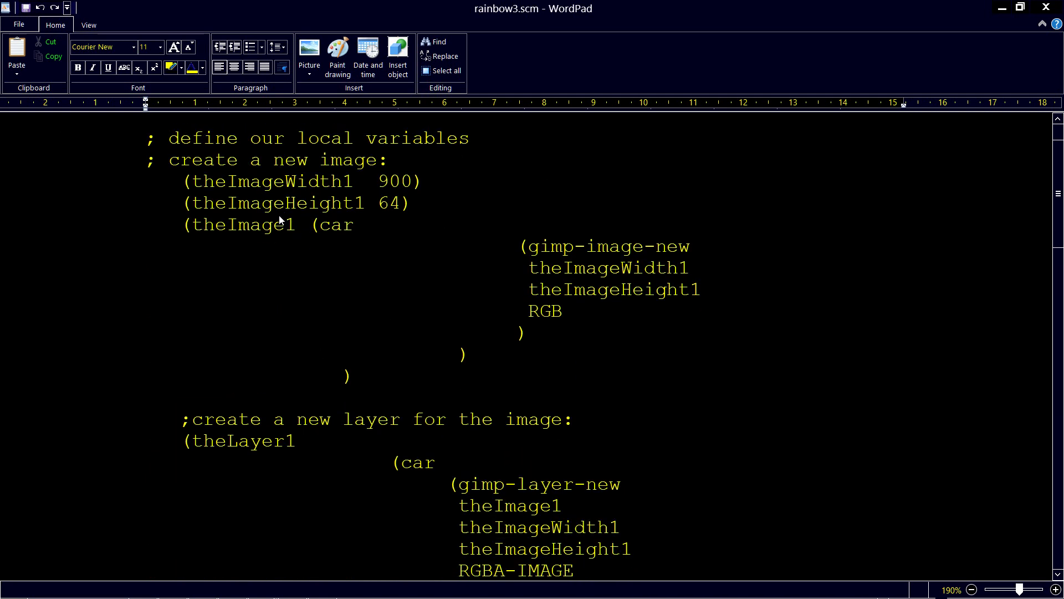
scroll(280, 218, "up", 3)
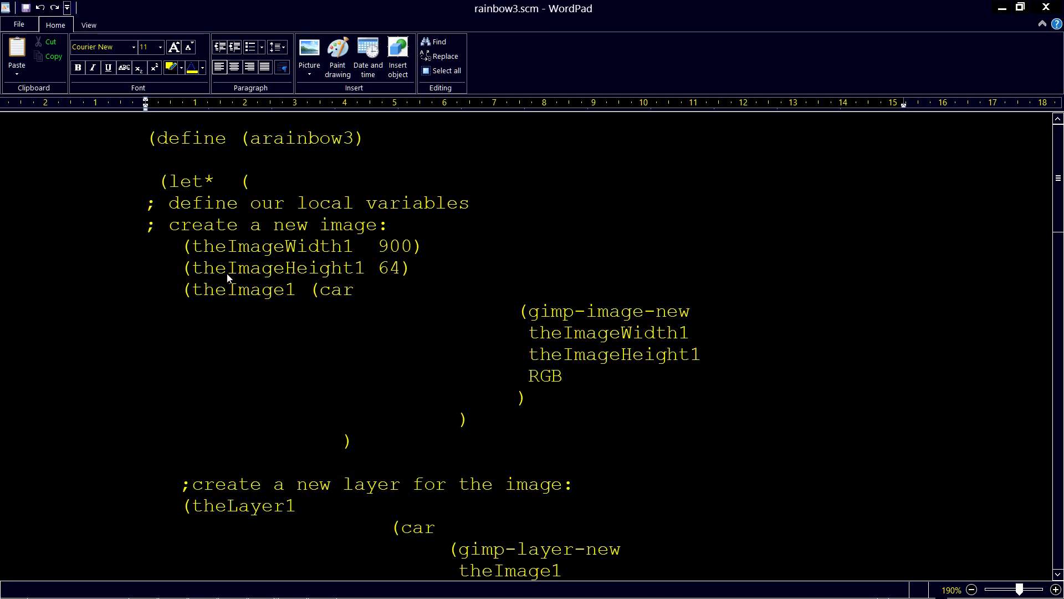
scroll(339, 309, "down", 3)
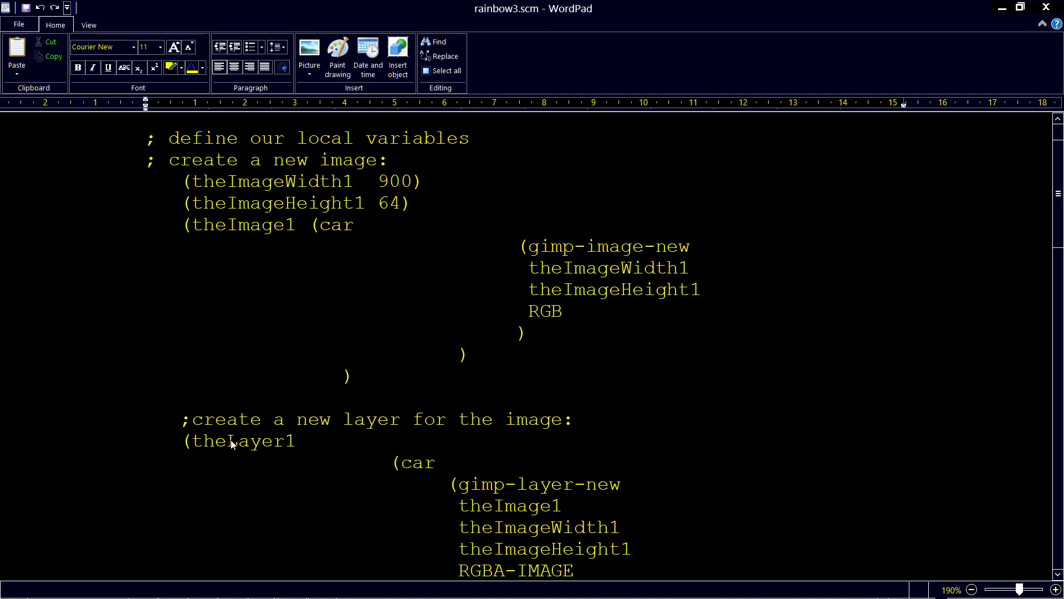
scroll(478, 369, "down", 1)
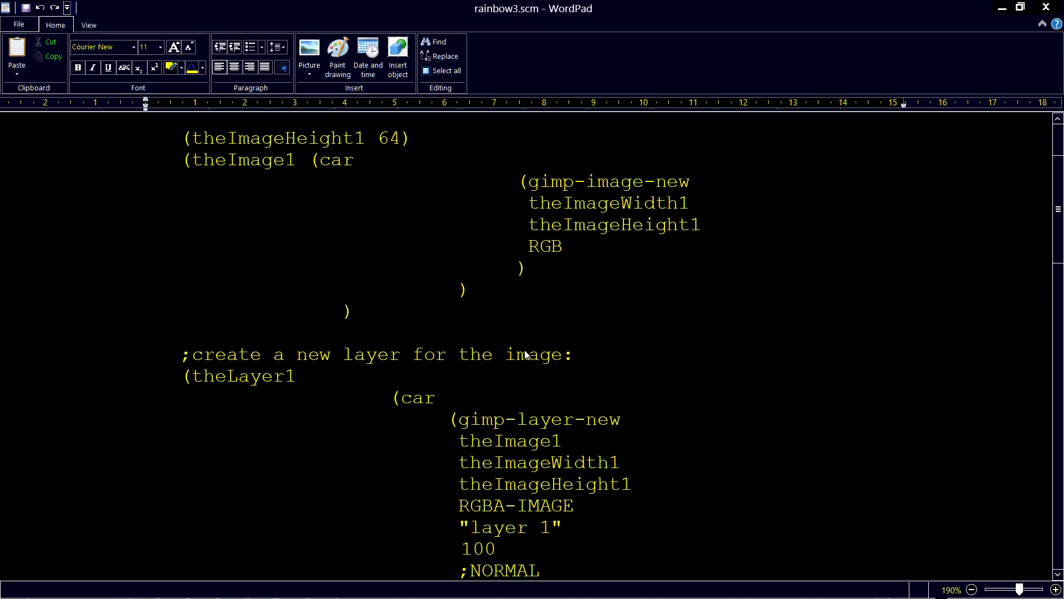
scroll(524, 355, "down", 1)
scroll(387, 332, "down", 1)
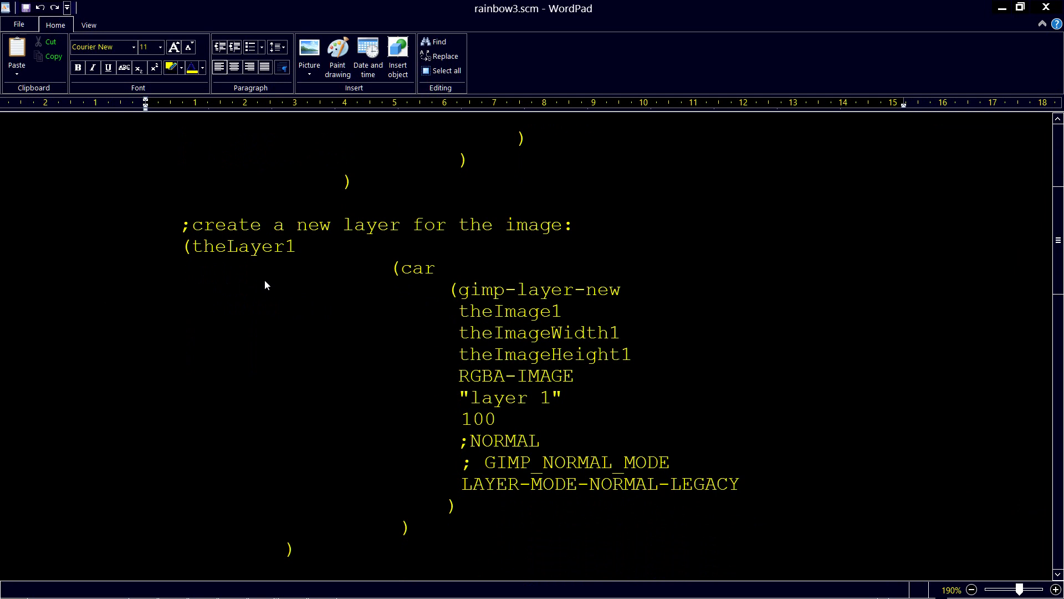
scroll(264, 280, "down", 3)
scroll(306, 299, "down", 1)
scroll(416, 346, "down", 1)
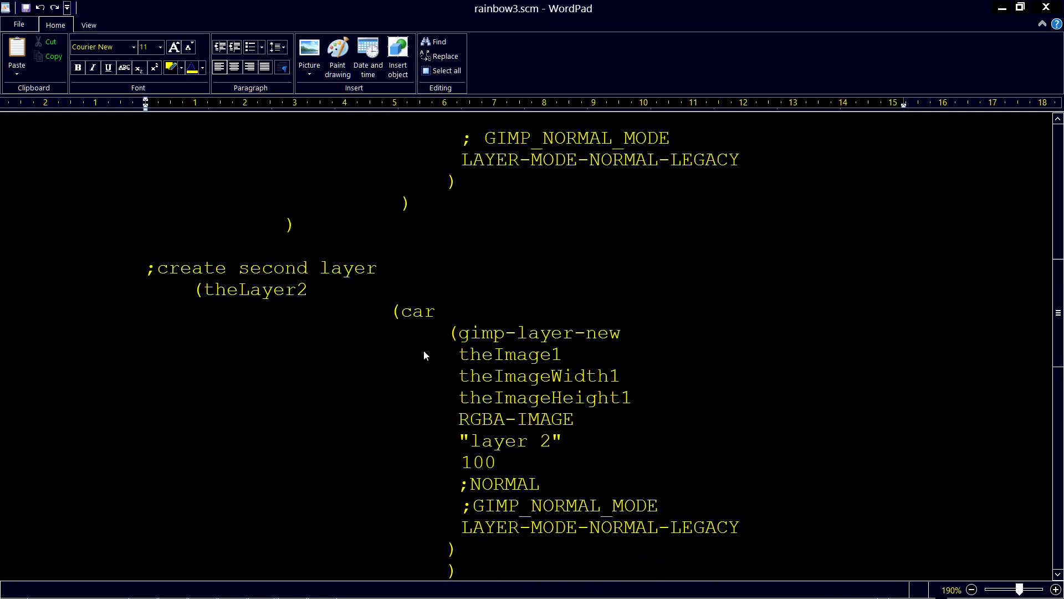
scroll(423, 350, "down", 2)
scroll(409, 342, "down", 2)
scroll(404, 332, "down", 2)
scroll(407, 329, "down", 1)
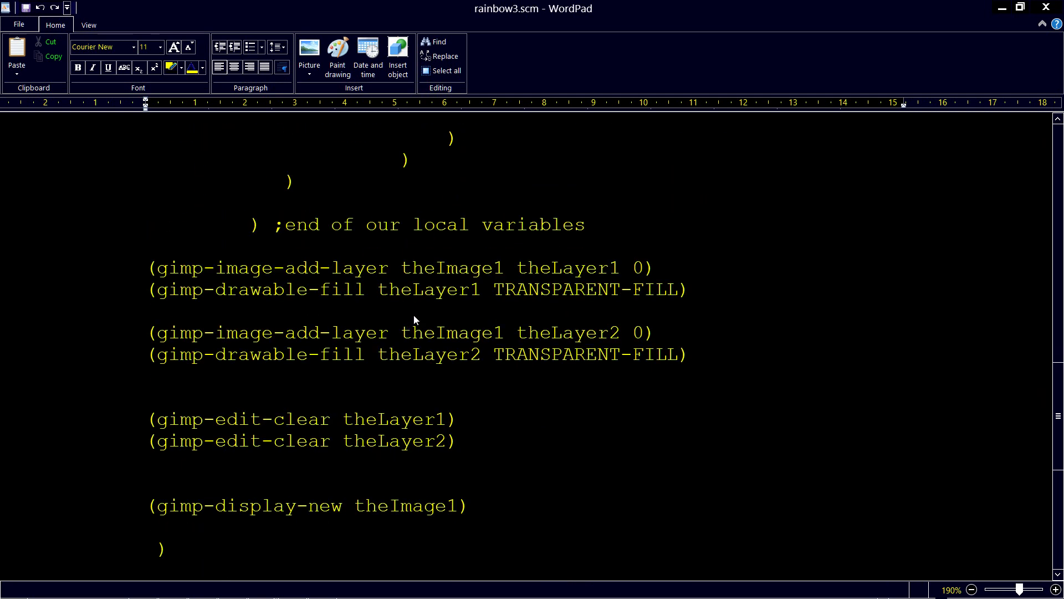
scroll(414, 319, "down", 1)
scroll(414, 319, "down", 1)
left_click(240, 339)
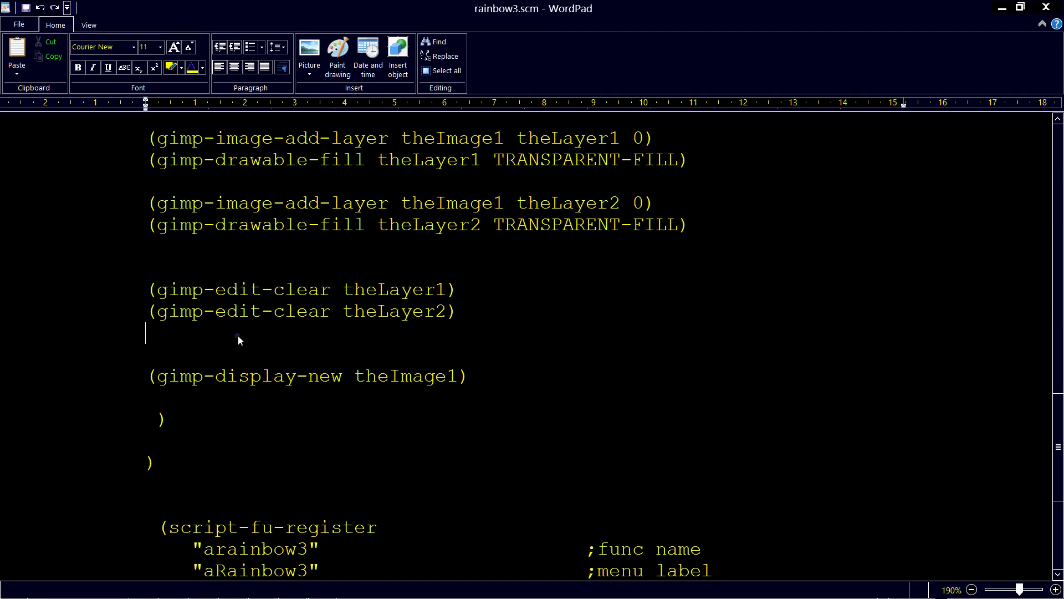
key("BackSpace")
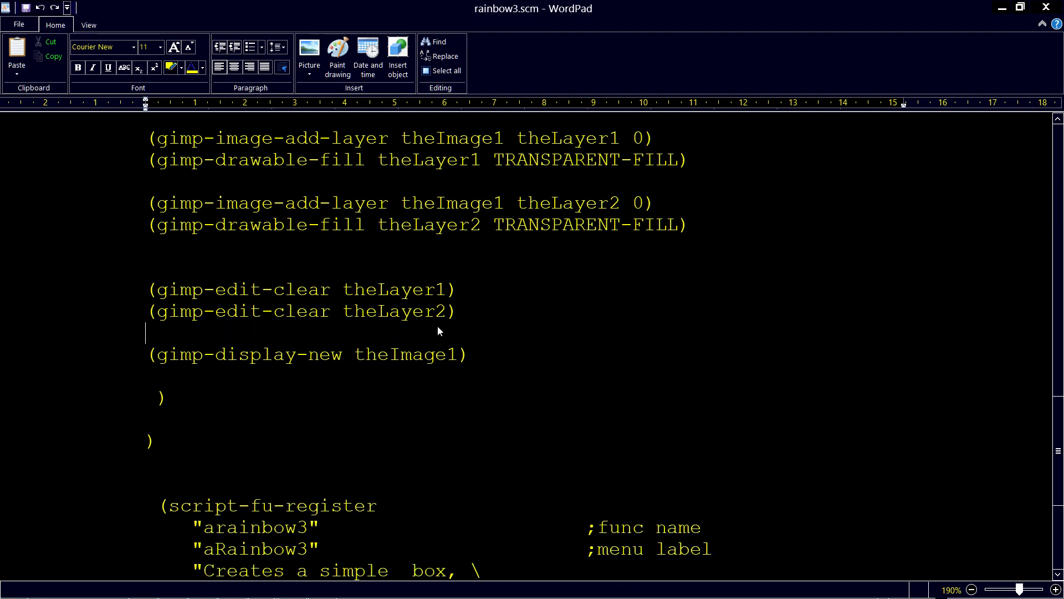
scroll(438, 327, "up", 1)
scroll(438, 325, "up", 1)
scroll(438, 325, "down", 2)
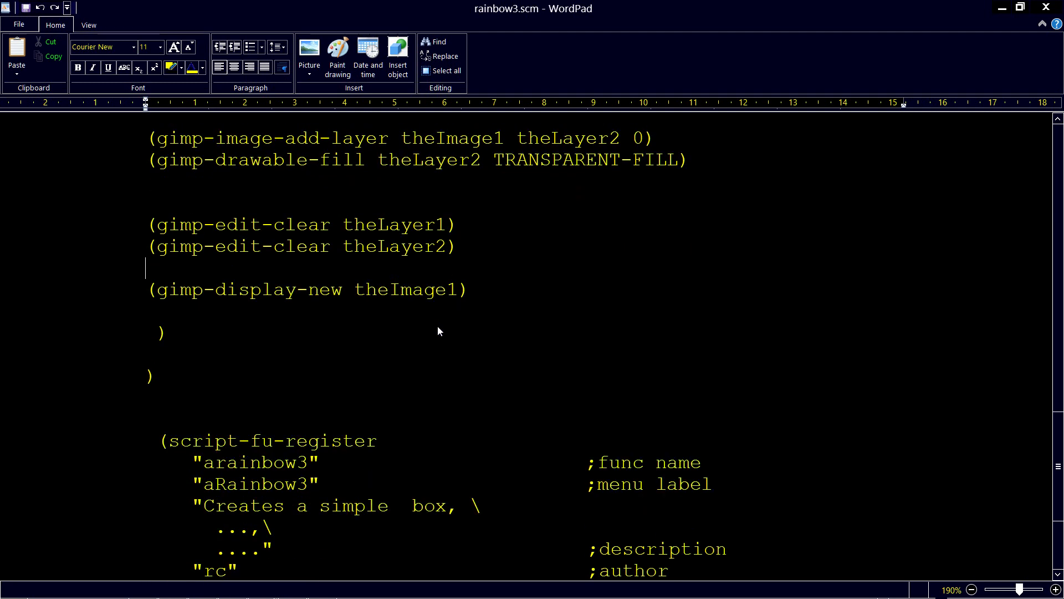
scroll(438, 325, "down", 2)
scroll(438, 325, "down", 1)
scroll(440, 325, "up", 8)
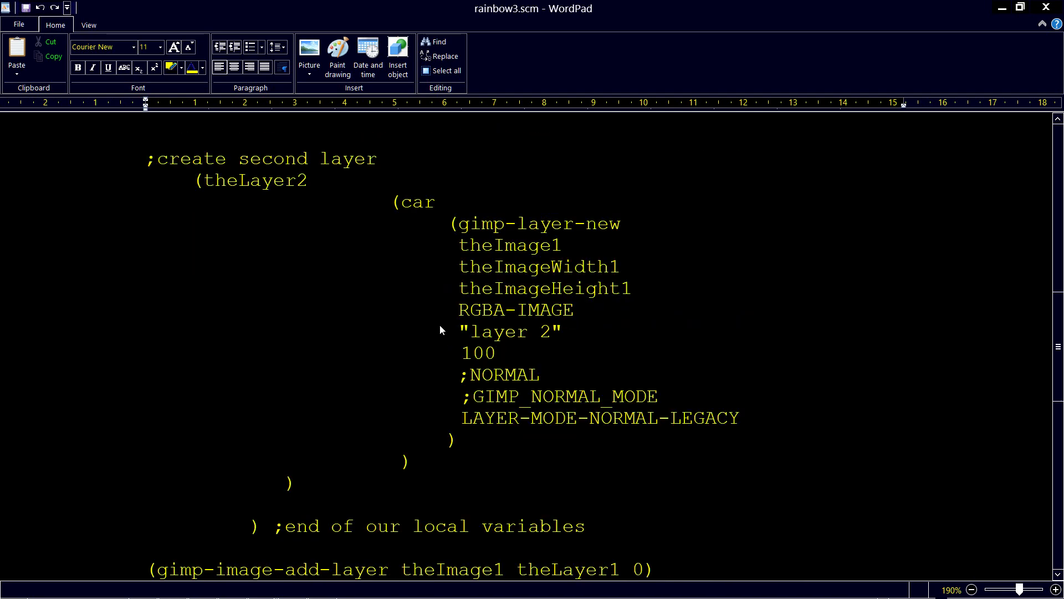
scroll(440, 324, "up", 5)
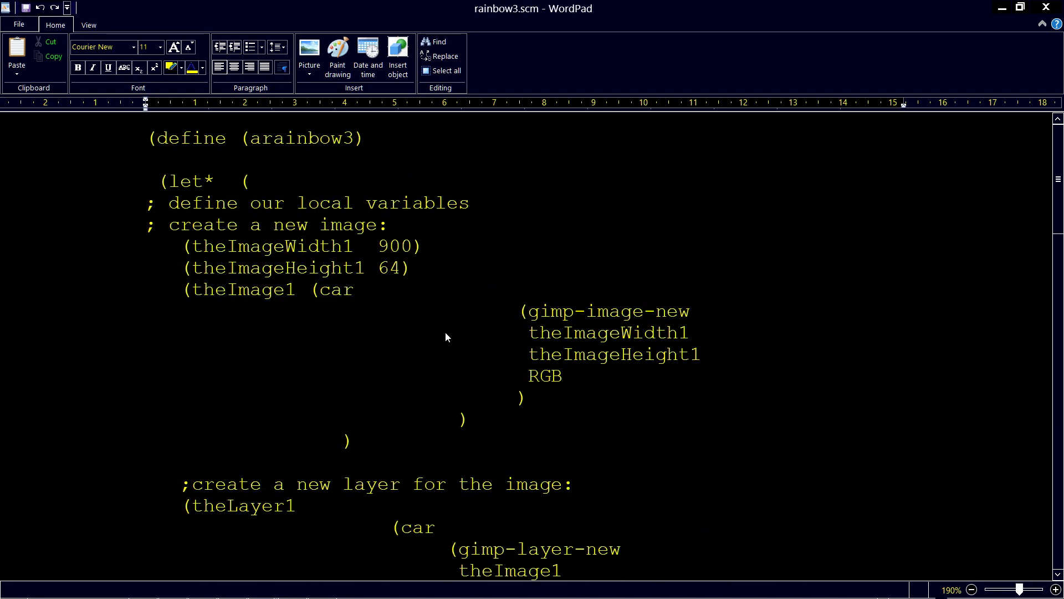
scroll(446, 332, "down", 5)
scroll(448, 338, "down", 5)
scroll(572, 374, "down", 6)
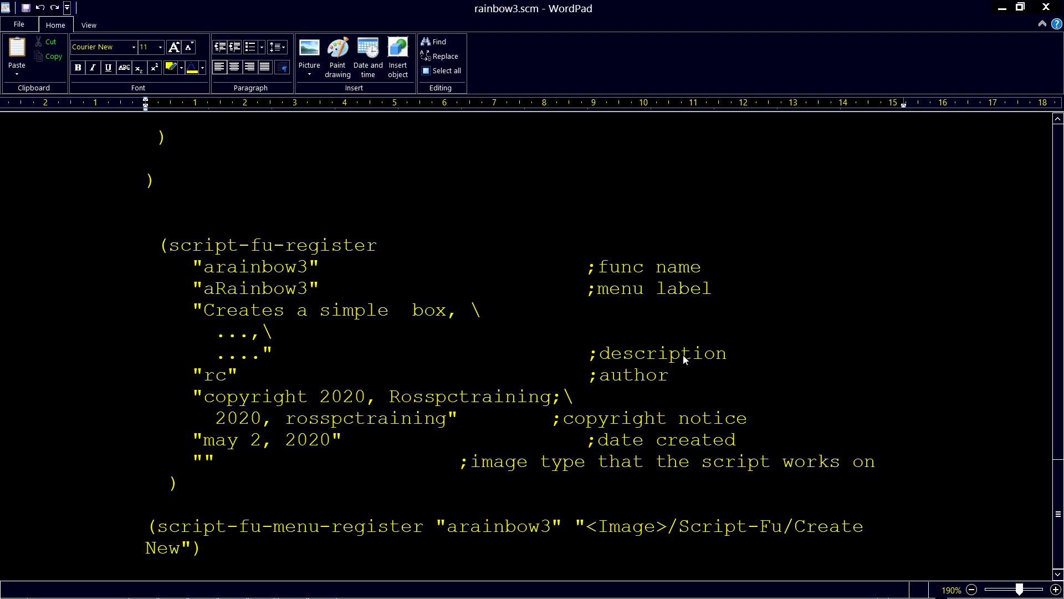
scroll(678, 382, "up", 3)
scroll(737, 457, "up", 4)
scroll(744, 457, "up", 5)
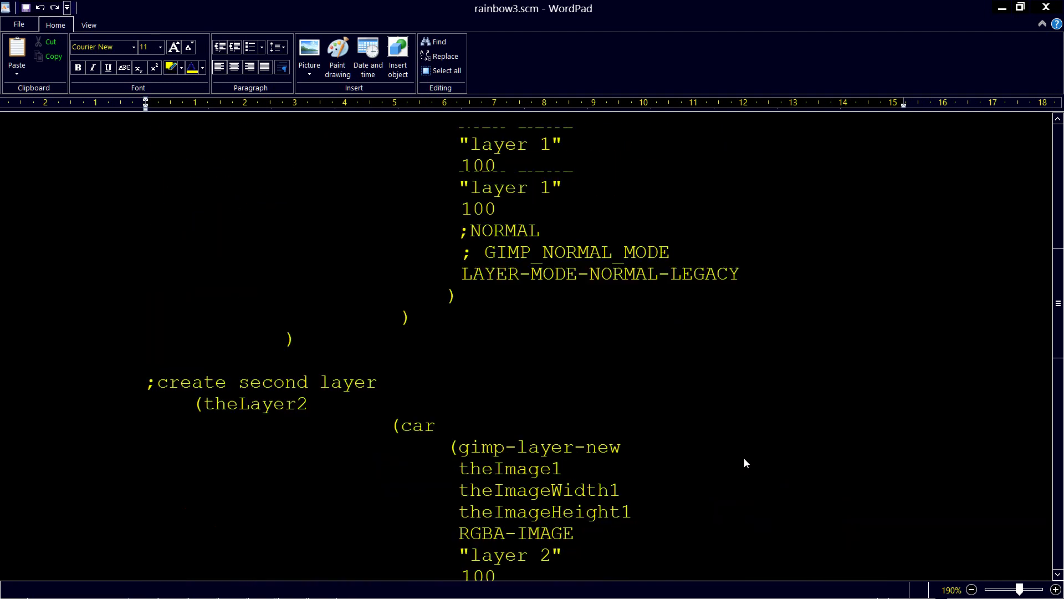
scroll(744, 457, "up", 5)
scroll(744, 457, "up", 3)
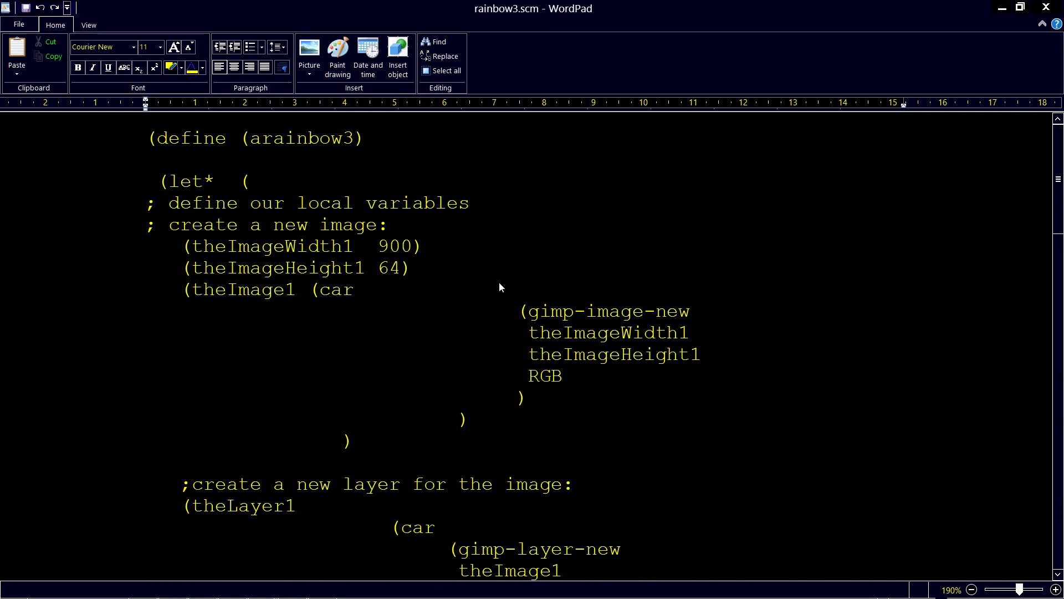
scroll(499, 282, "down", 1)
scroll(524, 286, "down", 5)
scroll(545, 270, "down", 5)
scroll(545, 271, "down", 5)
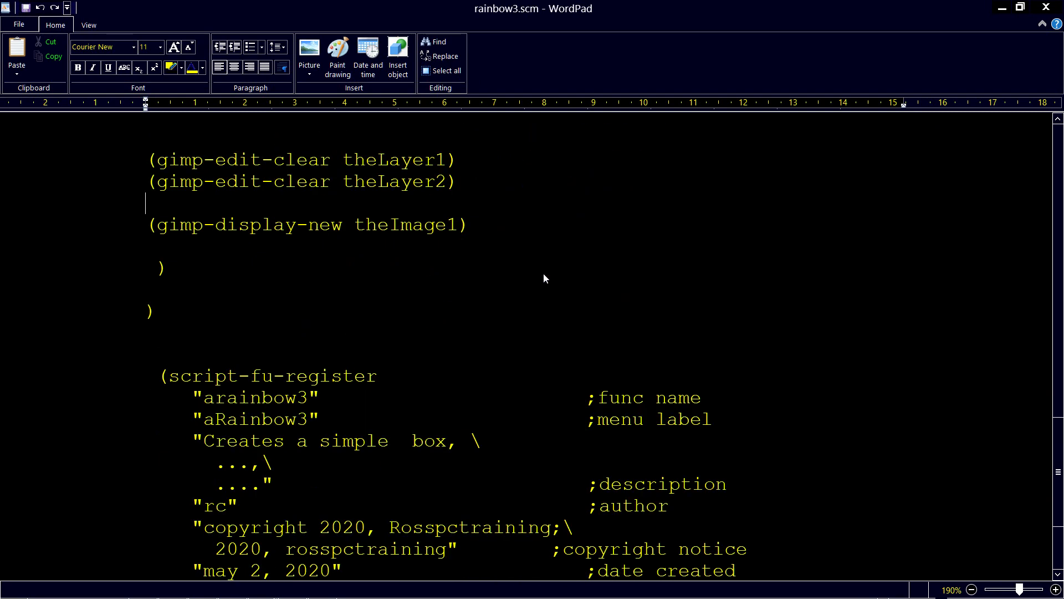
scroll(543, 273, "down", 4)
scroll(543, 273, "up", 5)
scroll(543, 273, "up", 5)
scroll(543, 273, "up", 5)
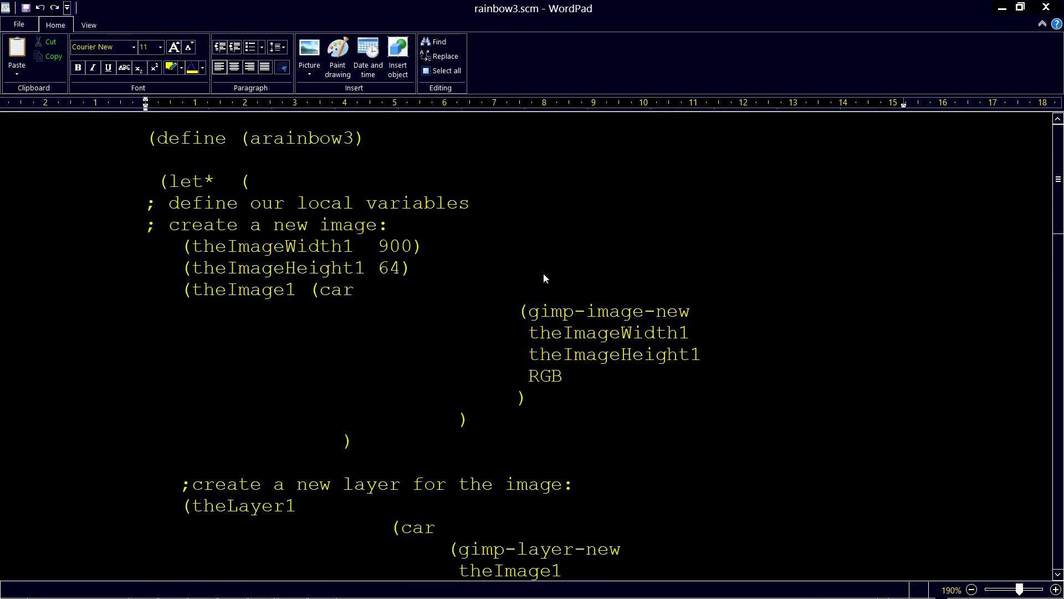
scroll(543, 272, "up", 3)
scroll(432, 291, "down", 5)
scroll(446, 275, "down", 5)
scroll(458, 271, "down", 5)
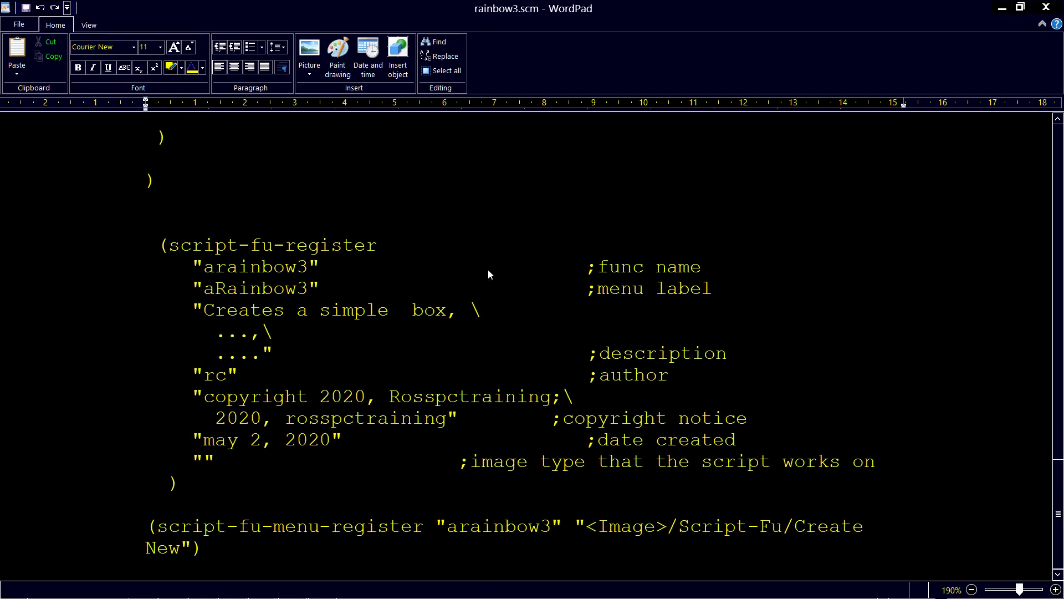
scroll(489, 269, "up", 5)
scroll(489, 269, "up", 5)
scroll(488, 269, "up", 5)
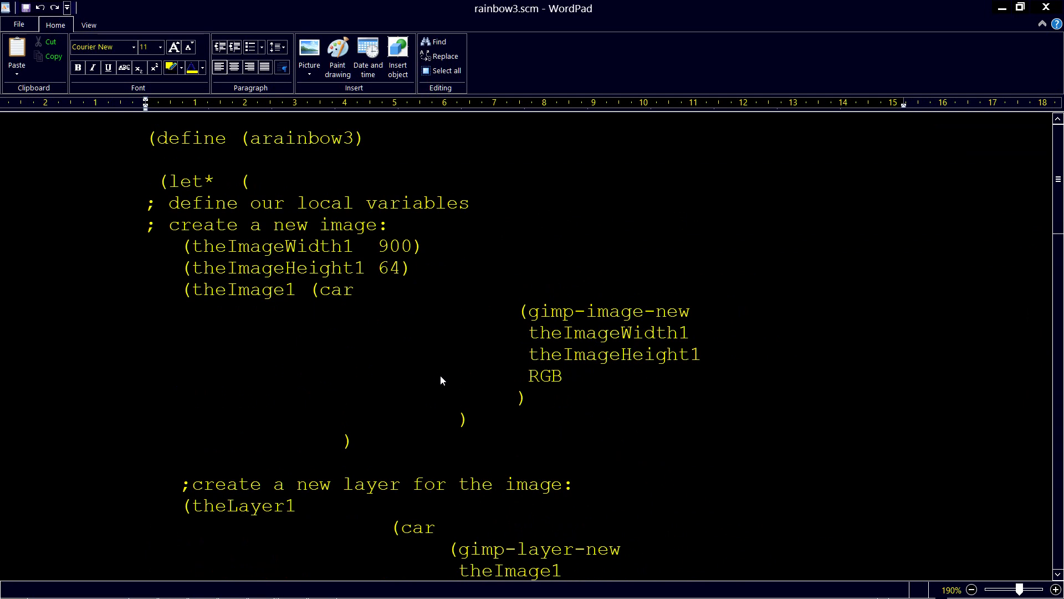
Step: Consult the gimp-image-insert-layer notes in Word, then minimise Word back to WordPad
key("alt+Tab")
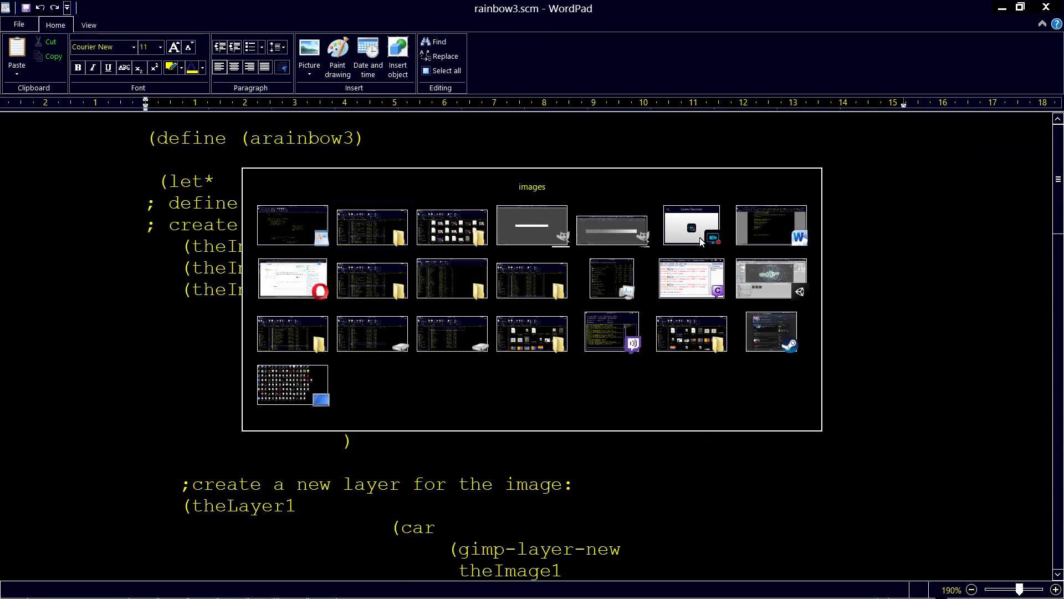
left_click(765, 226)
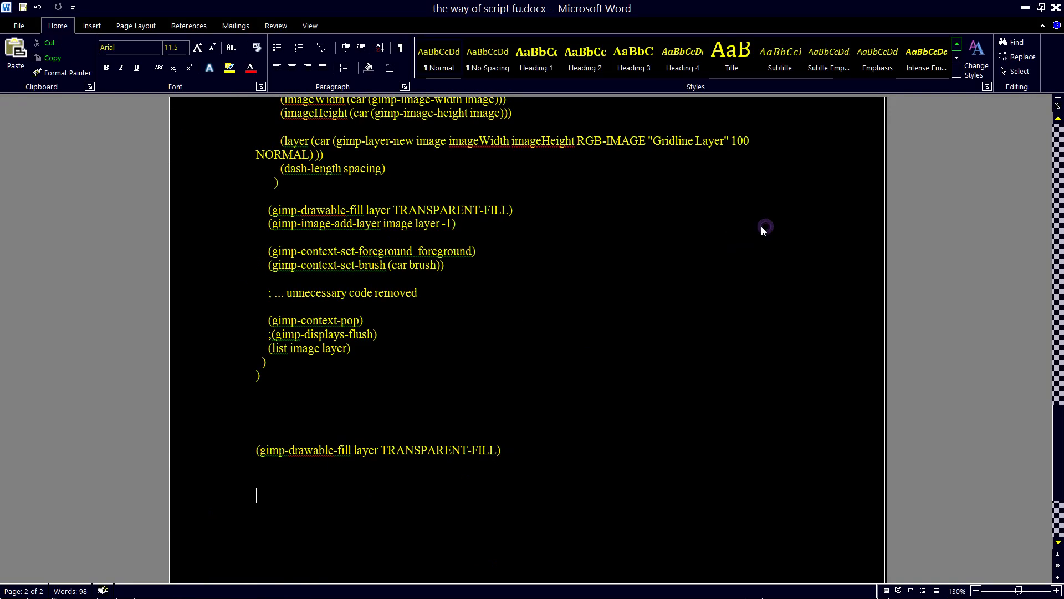
scroll(645, 331, "up", 5)
scroll(627, 347, "up", 5)
scroll(628, 351, "up", 5)
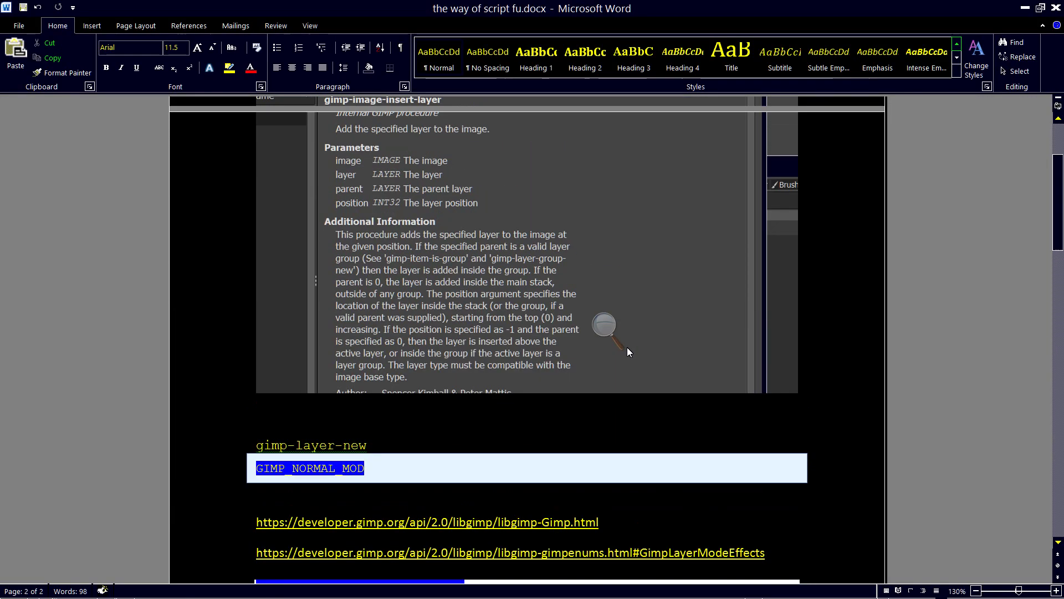
scroll(627, 351, "up", 3)
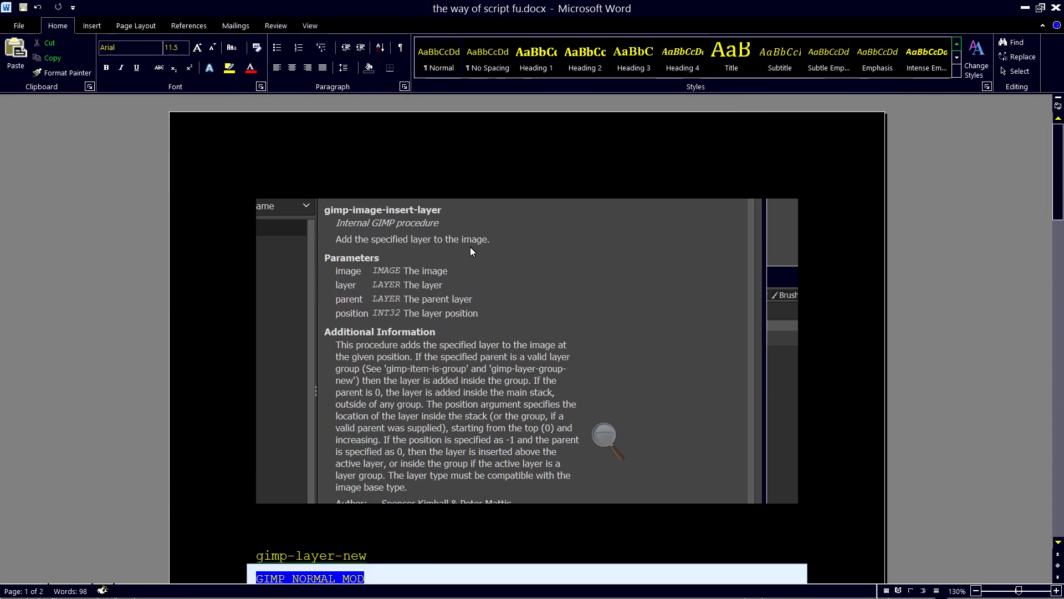
scroll(485, 253, "down", 5)
scroll(484, 251, "down", 3)
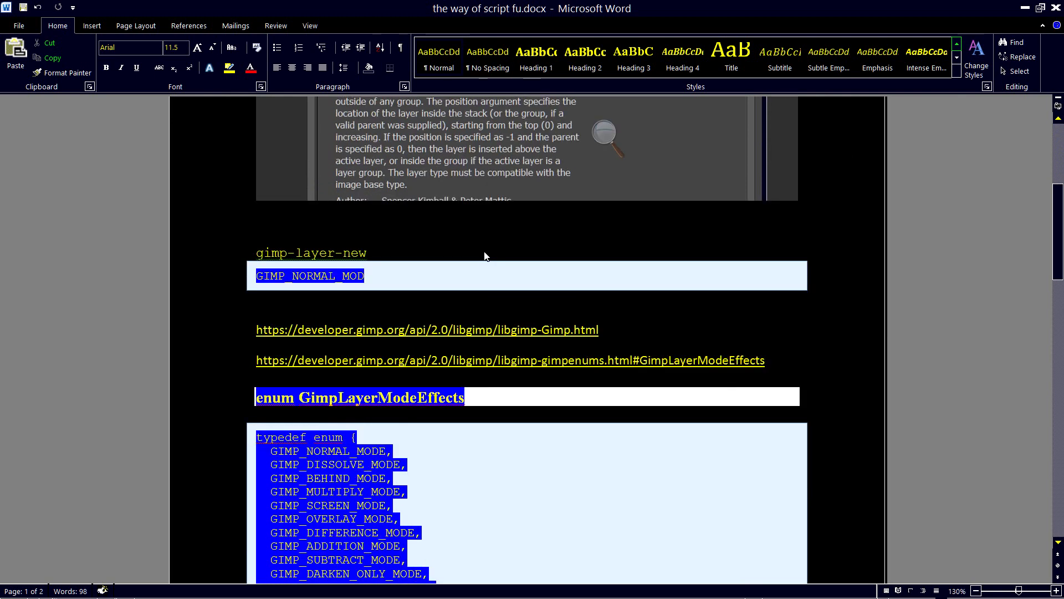
scroll(485, 254, "down", 1)
scroll(485, 254, "down", 1)
scroll(485, 254, "down", 1)
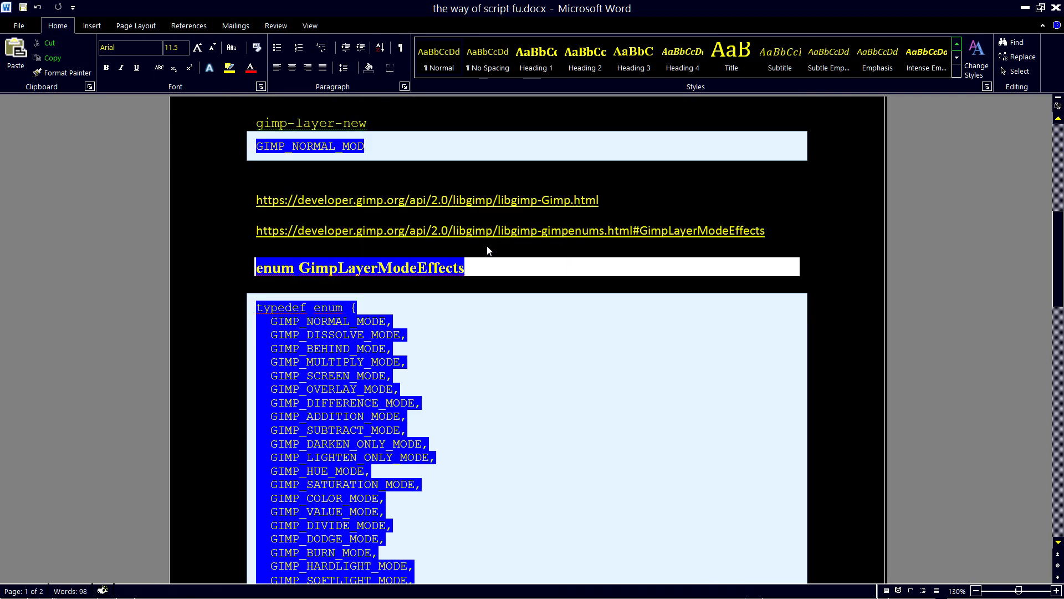
scroll(488, 244, "down", 2)
scroll(608, 238, "down", 3)
scroll(607, 239, "down", 3)
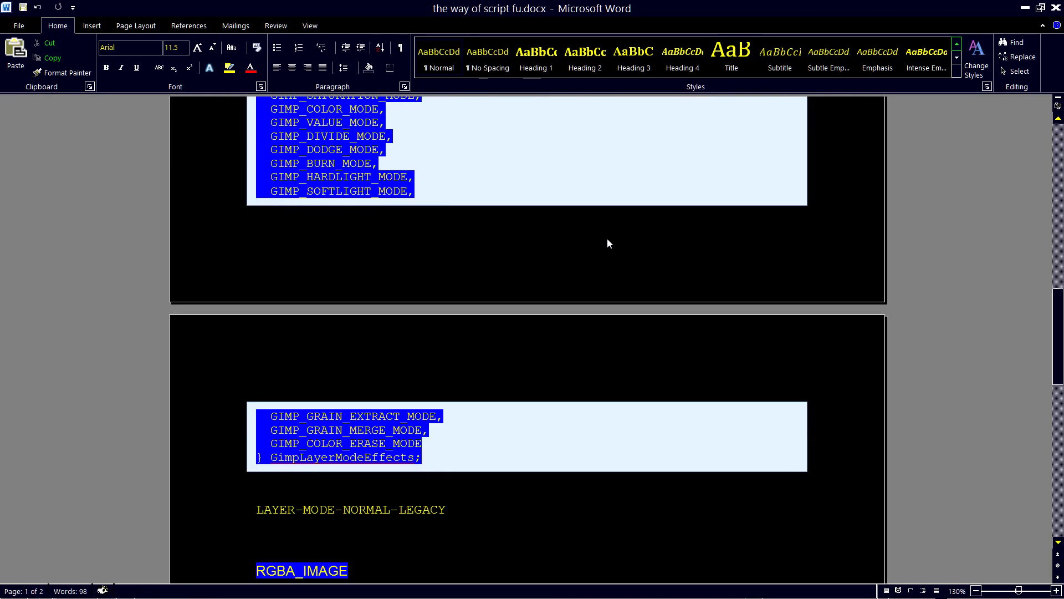
scroll(608, 237, "down", 3)
scroll(607, 243, "down", 5)
scroll(608, 243, "down", 3)
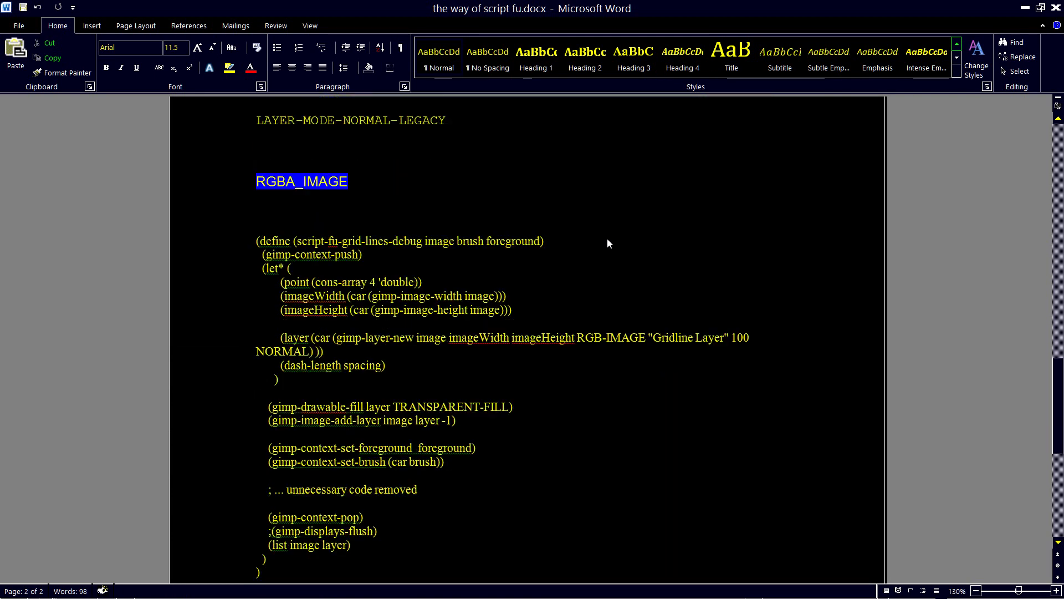
scroll(607, 243, "down", 2)
scroll(607, 243, "down", 4)
scroll(608, 243, "down", 3)
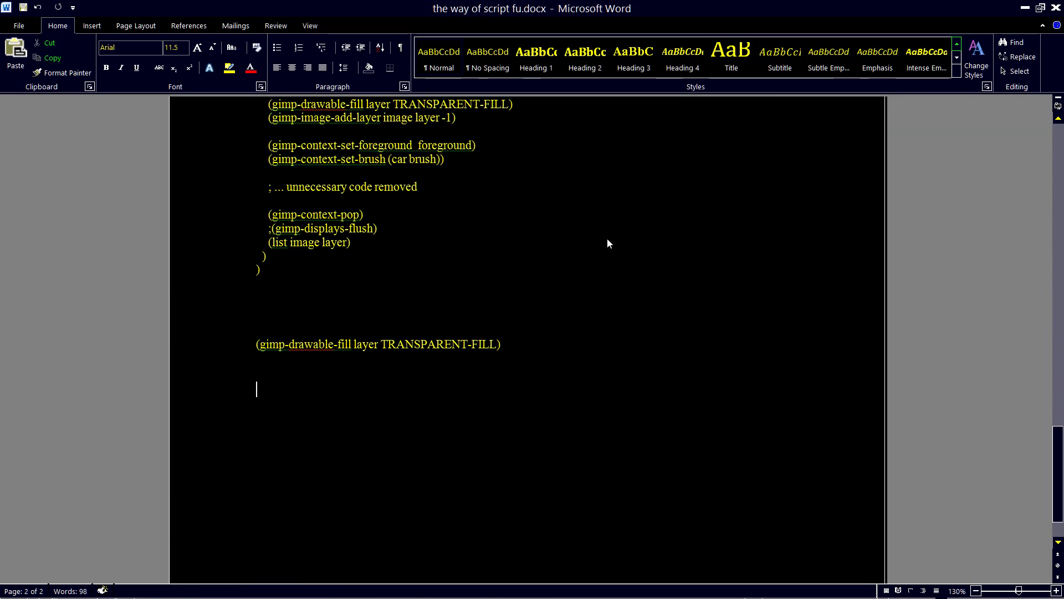
scroll(608, 242, "down", 1)
scroll(607, 266, "up", 6)
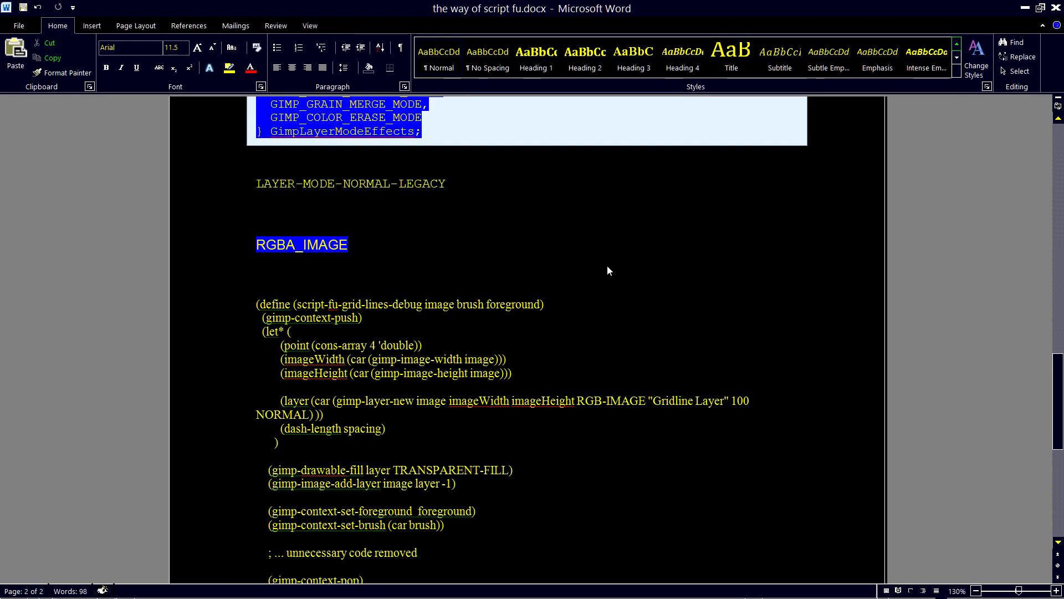
scroll(607, 266, "up", 6)
scroll(607, 265, "up", 6)
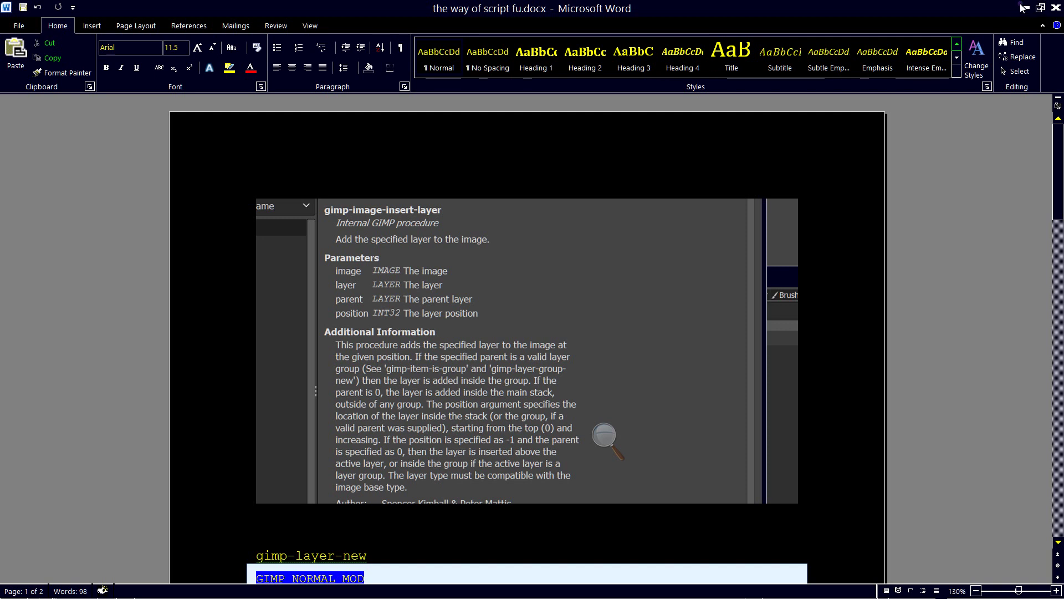
left_click(1024, 7)
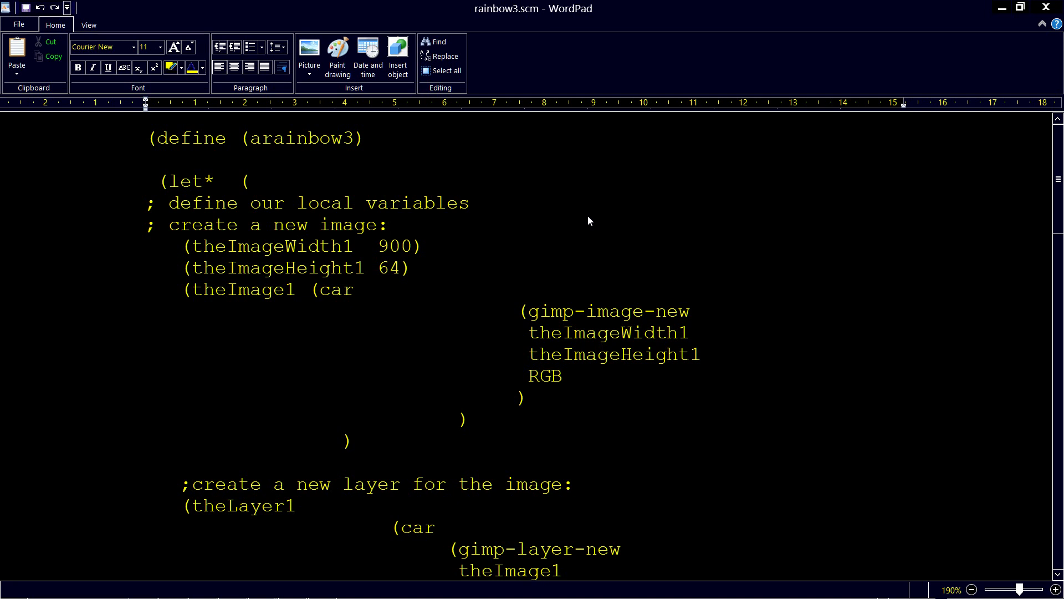
Step: Close WordPad, saving the changes to rainbow3.scm
left_click(1046, 7)
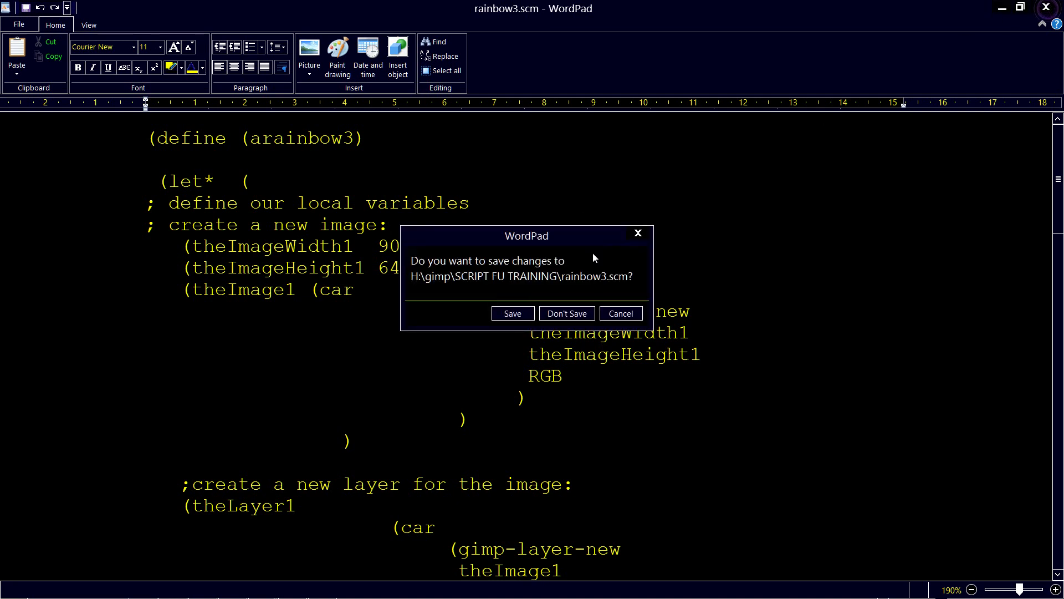
left_click(512, 314)
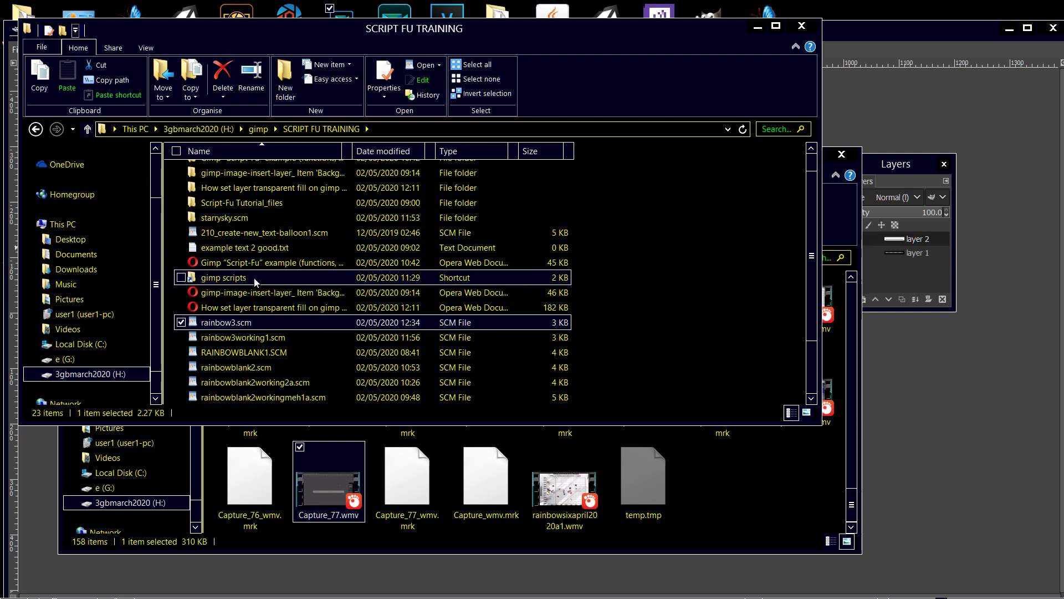
Step: Open the 'gimp scripts' folder showing rainbow3.scm, then return to the GIMP window
double_click(254, 277)
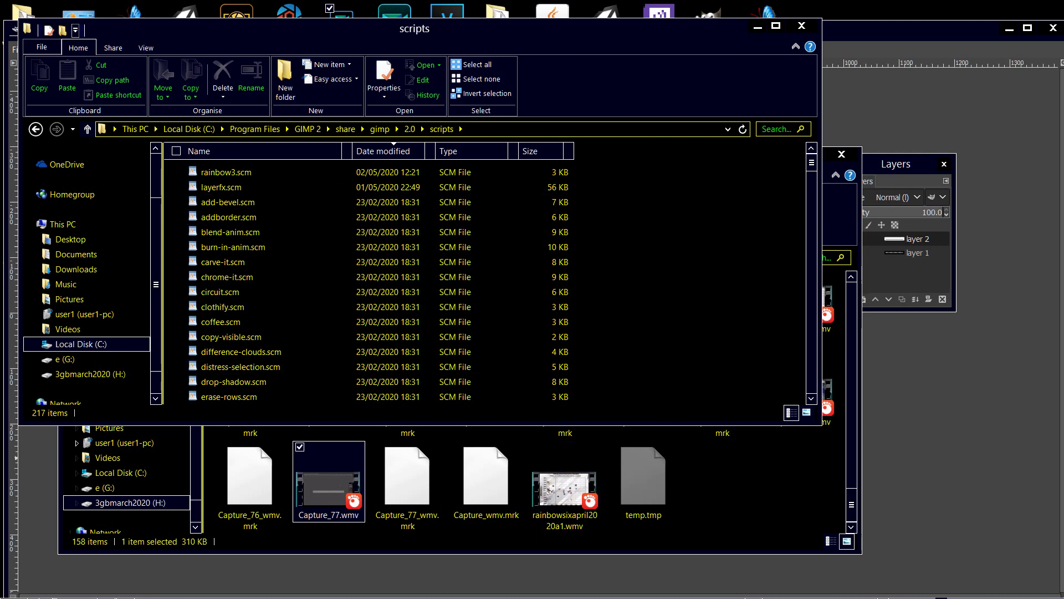
left_click(31, 498)
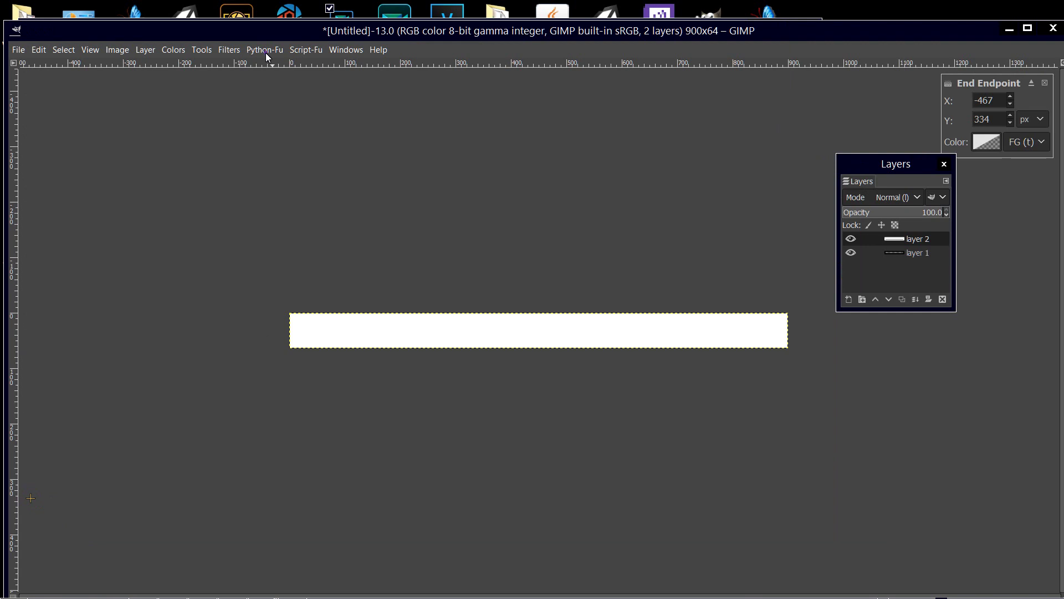
Step: Run Filters > Script-Fu > Refresh Scripts to load the updated rainbow3 script
left_click(304, 50)
left_click(305, 50)
left_click(229, 49)
mouse_move(248, 404)
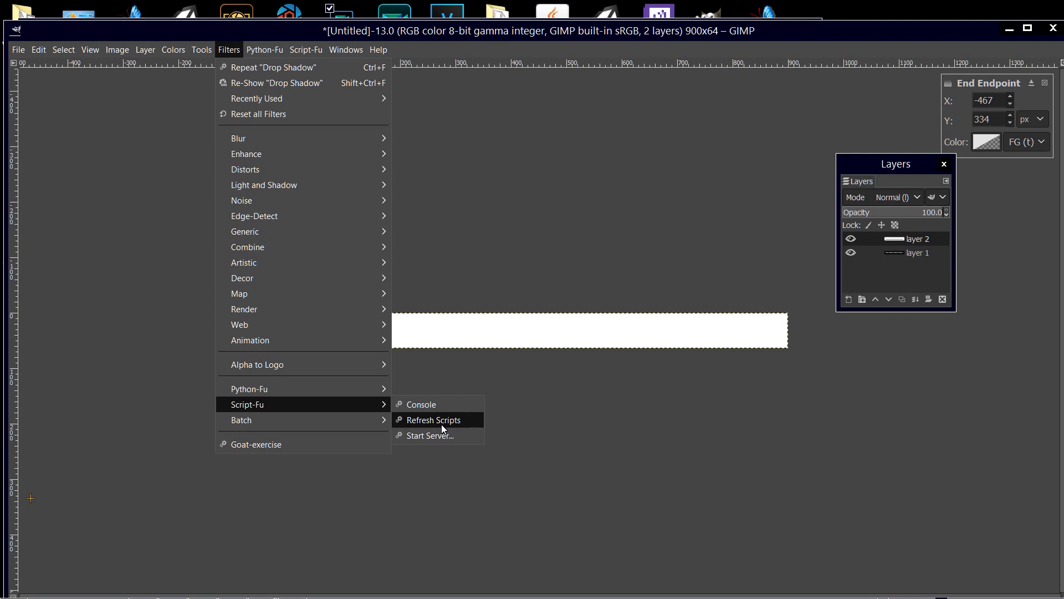
left_click(442, 424)
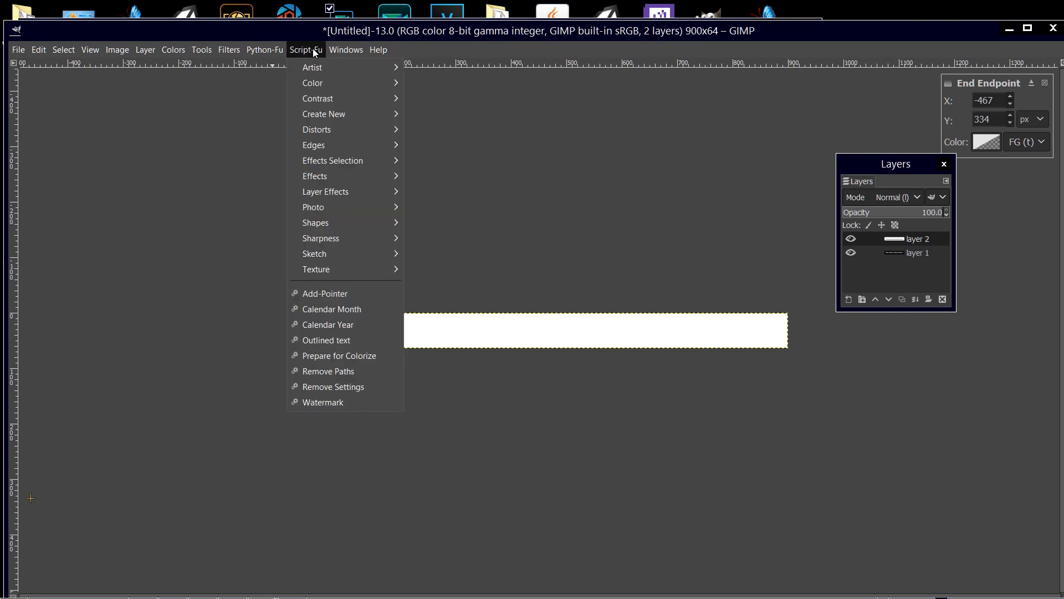
left_click(175, 226)
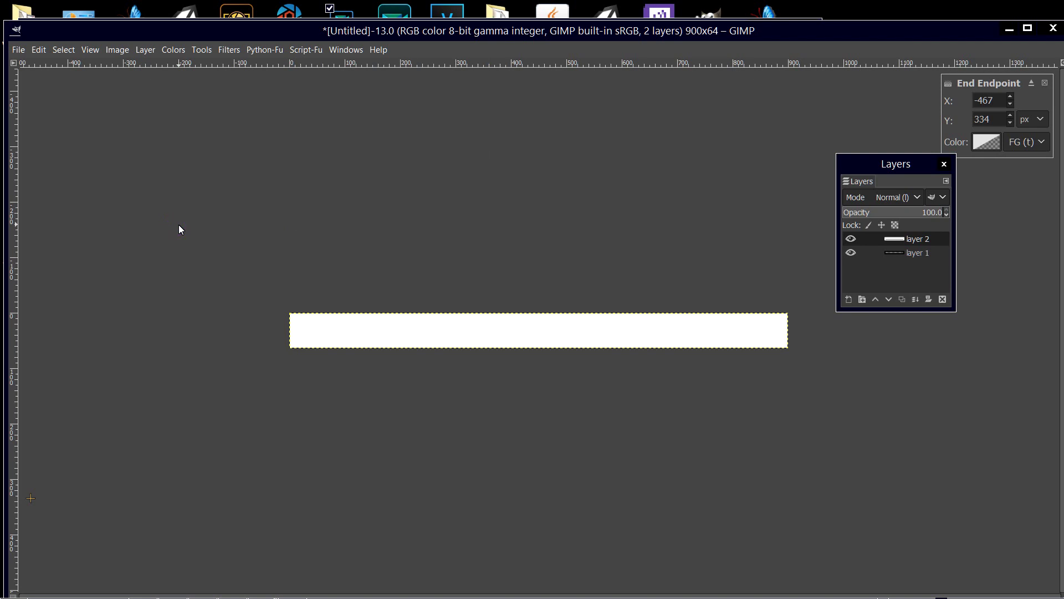